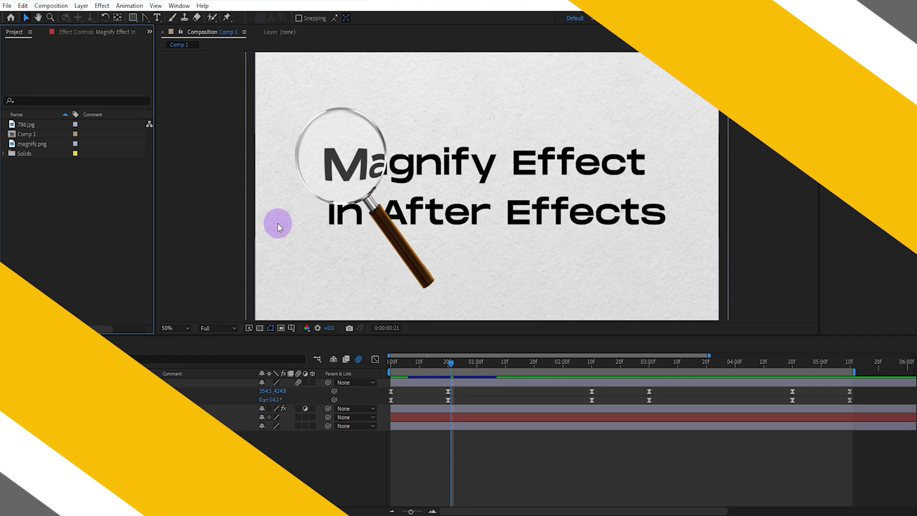
Create the 1920x1080, 30 fps composition MAGNIFY ANIMATION and zoom its timeline, starting at frame 0.
click(26, 330)
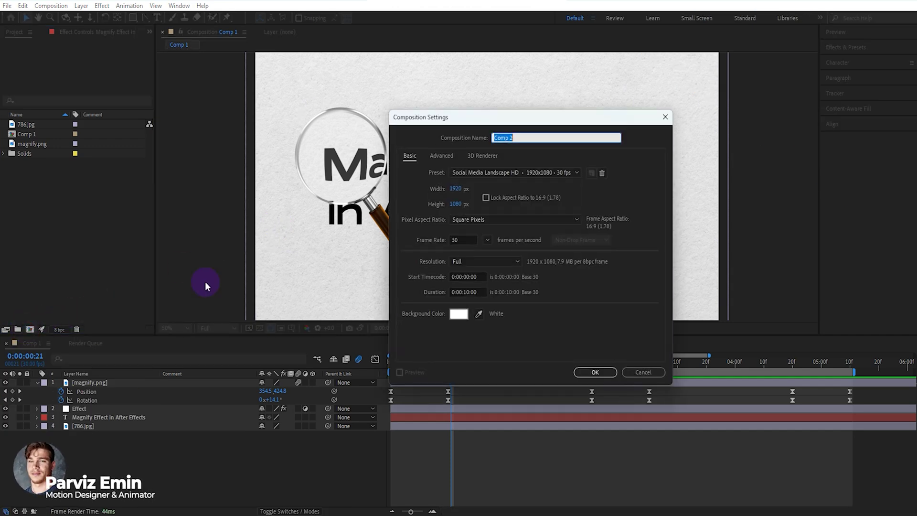
text(MAGNIFY ANIMATION)
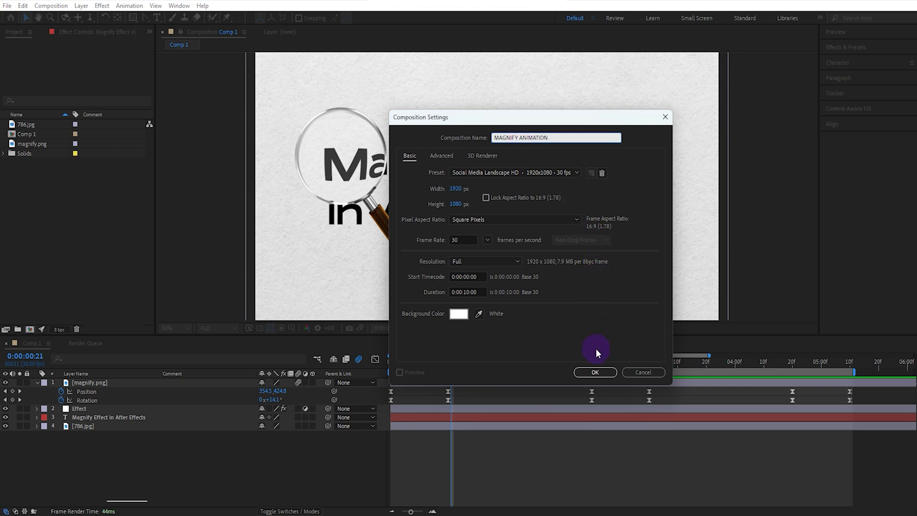
click(595, 372)
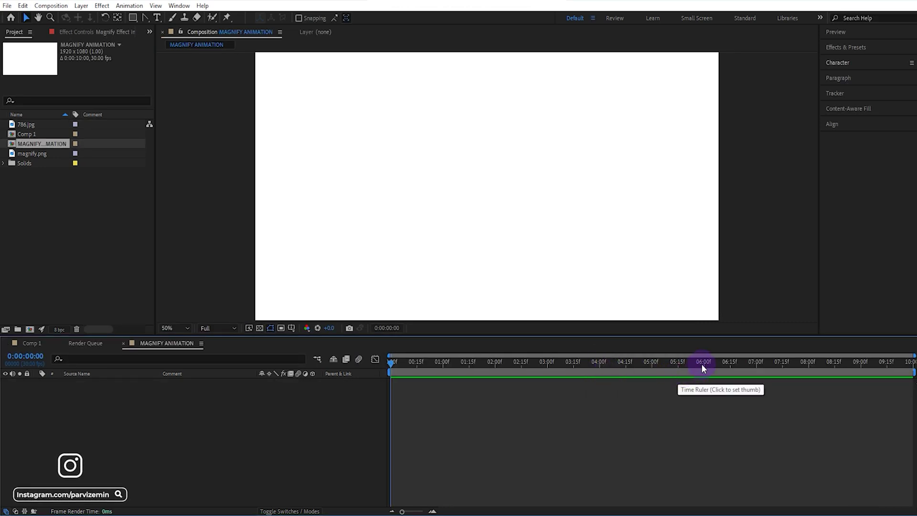
click(702, 364)
drag(913, 358, 703, 366)
key(Home)
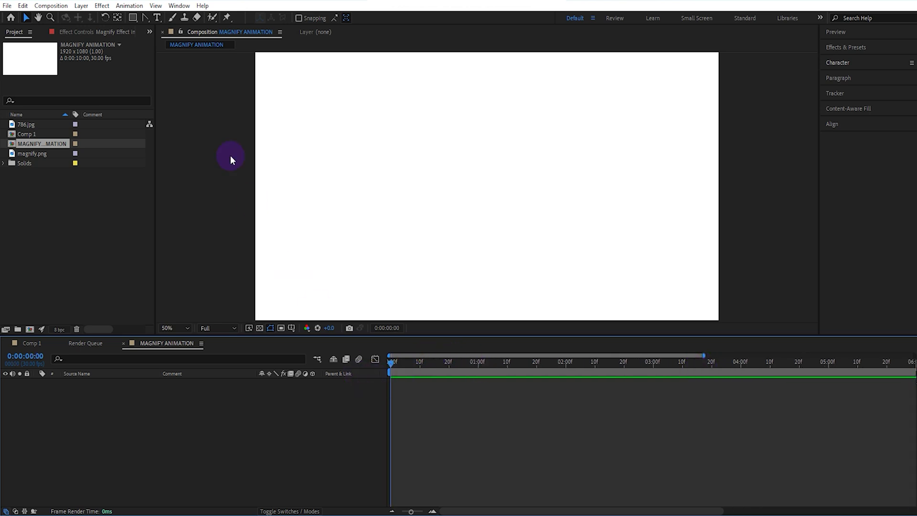
Type the two-line title 'Magnify Effect in After Effects' as a new text layer.
click(157, 17)
click(352, 175)
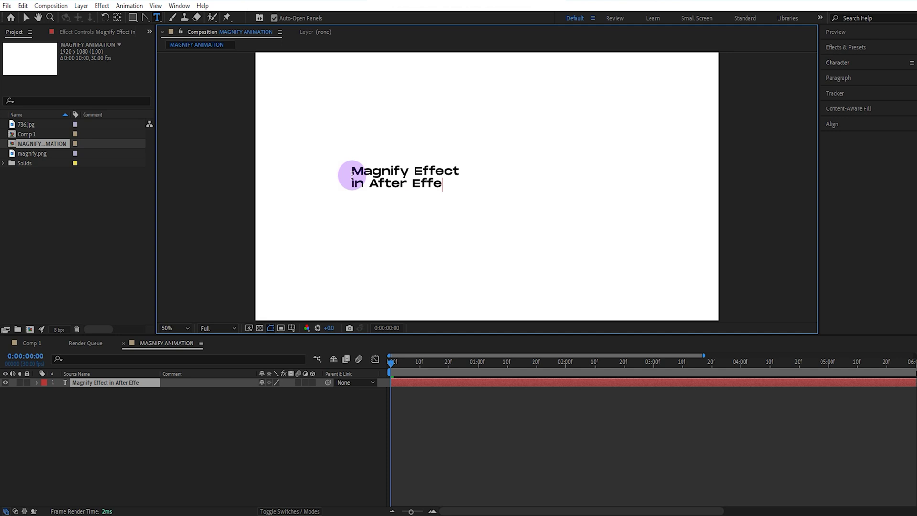
text(cts)
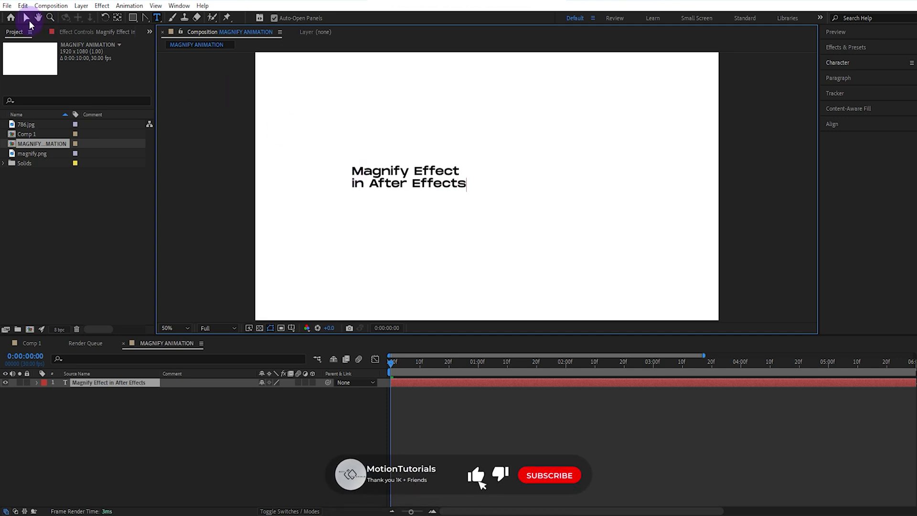
Scale the title up about 2.3 times and centre it horizontally and vertically.
click(26, 18)
drag(436, 178, 480, 182)
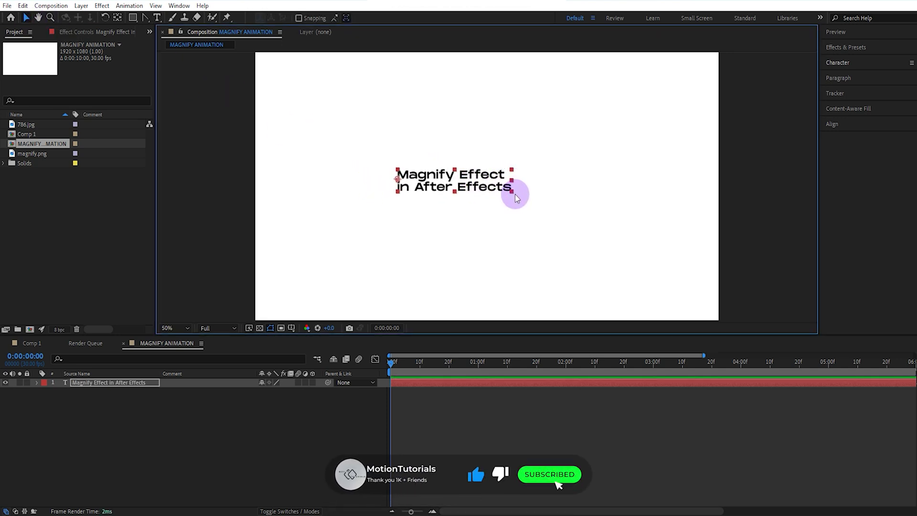
key(alt+shift+KP_Add)
key(alt+shift+KP_Add)
key(alt+shift+KP_Add)
key(alt+shift+KP_Add)
key(alt+shift+KP_Add)
key(alt+shift+KP_Add)
key(alt+shift+KP_Add)
key(alt+shift+KP_Add)
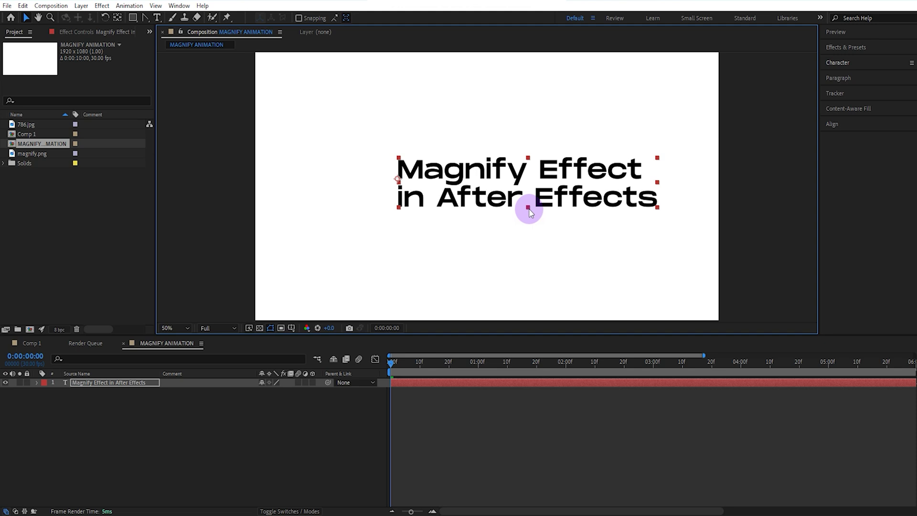
click(844, 125)
click(845, 149)
click(895, 149)
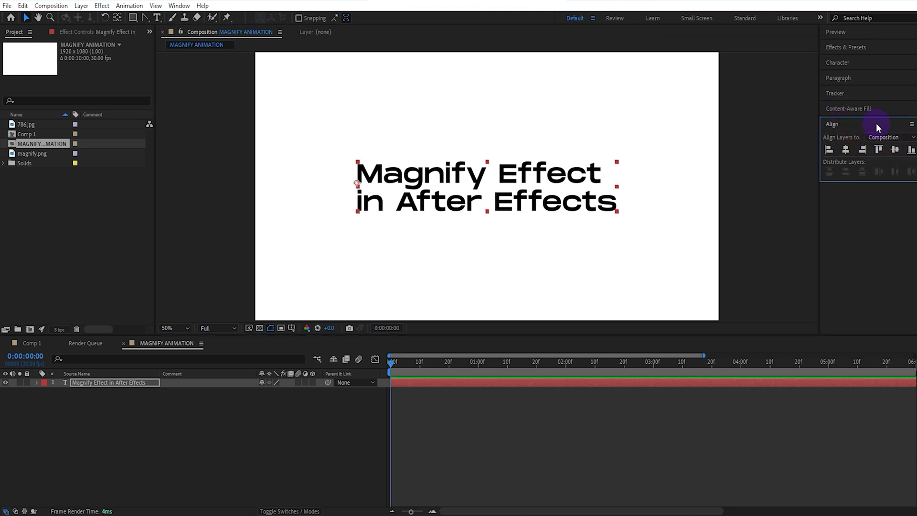
click(844, 63)
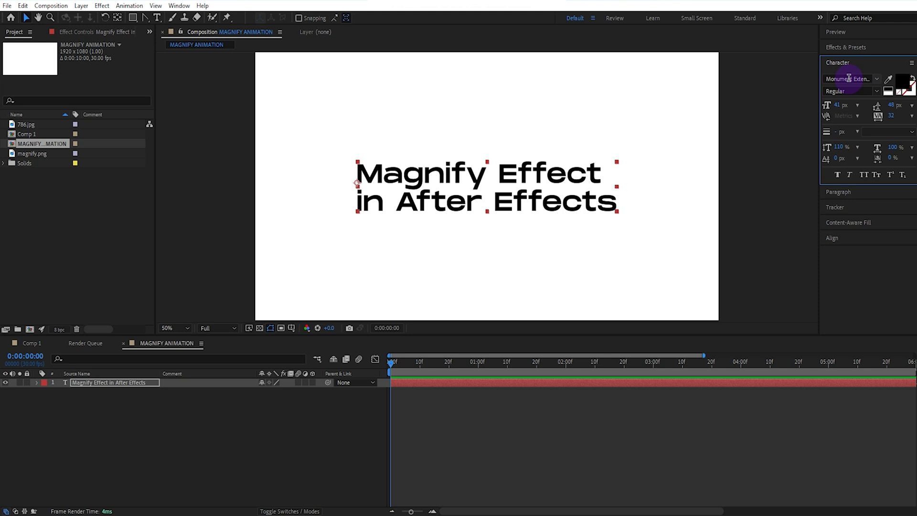
click(853, 65)
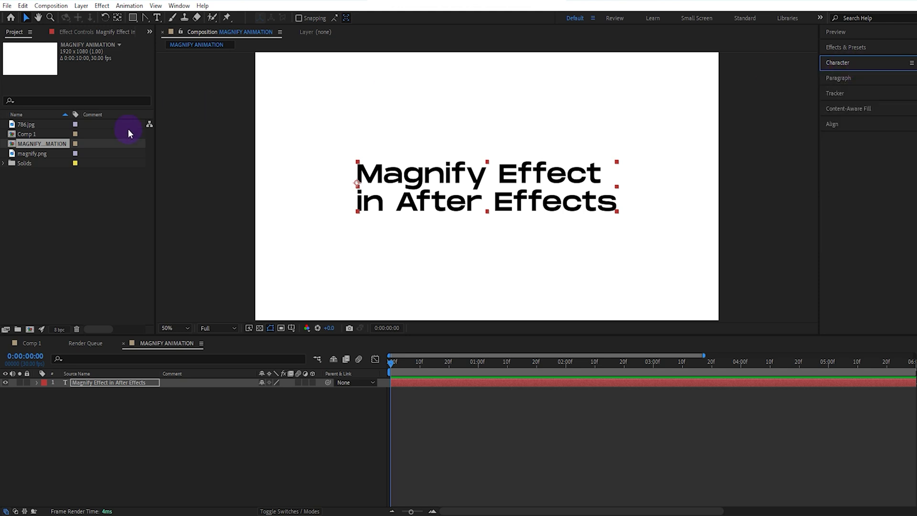
Add magnify.png as a layer, shrink it, and move its lens down over the title.
drag(47, 155, 112, 380)
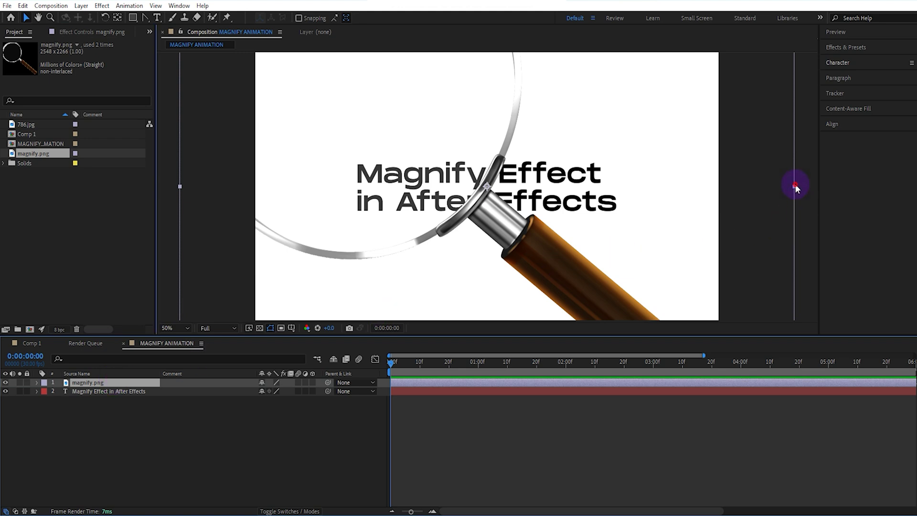
drag(795, 185, 580, 189)
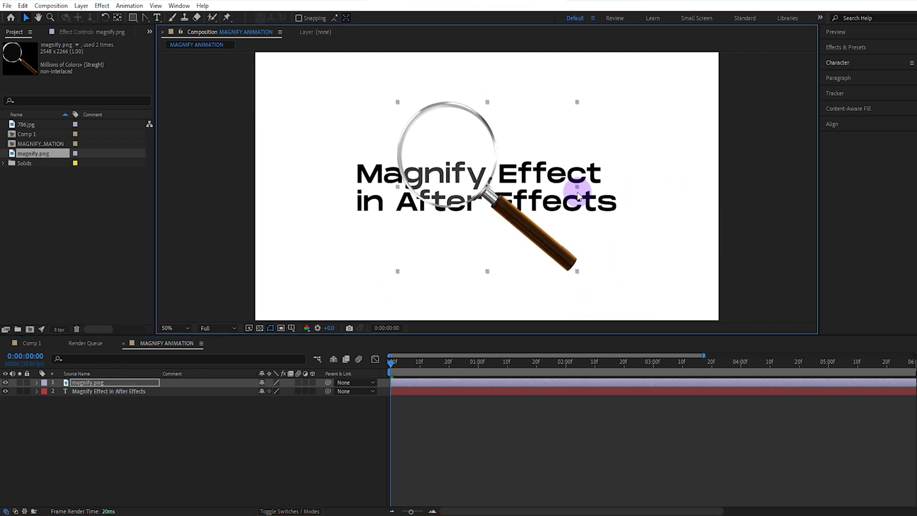
drag(492, 188, 503, 220)
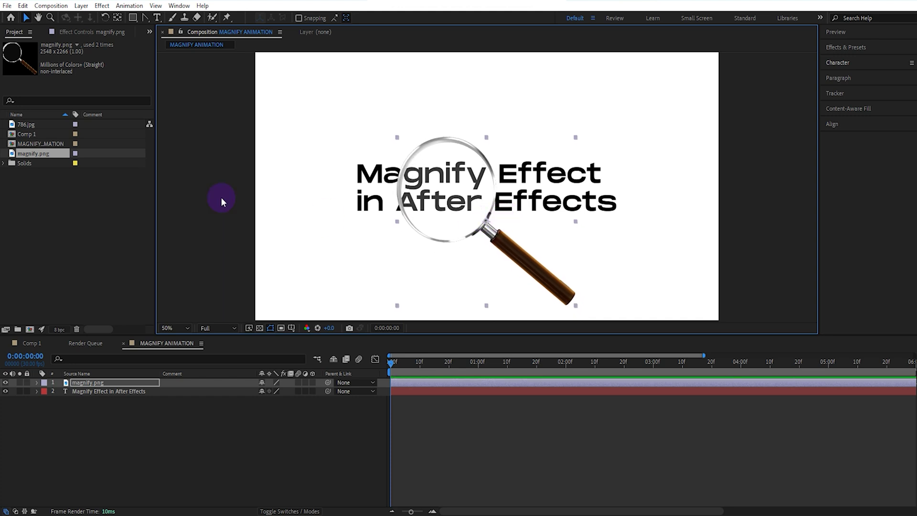
Add an adjustment layer named Effect and place it below the magnify.png layer.
right_click(187, 177)
mouse_move(222, 183)
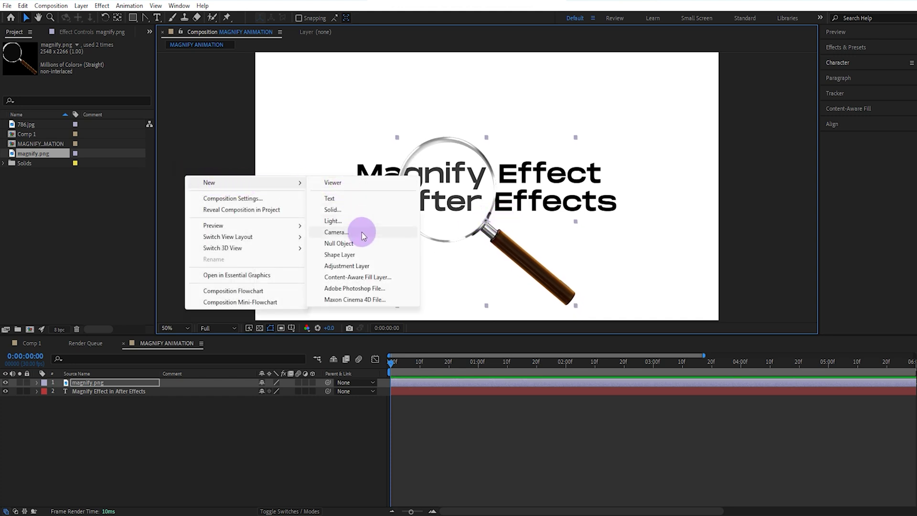
click(351, 266)
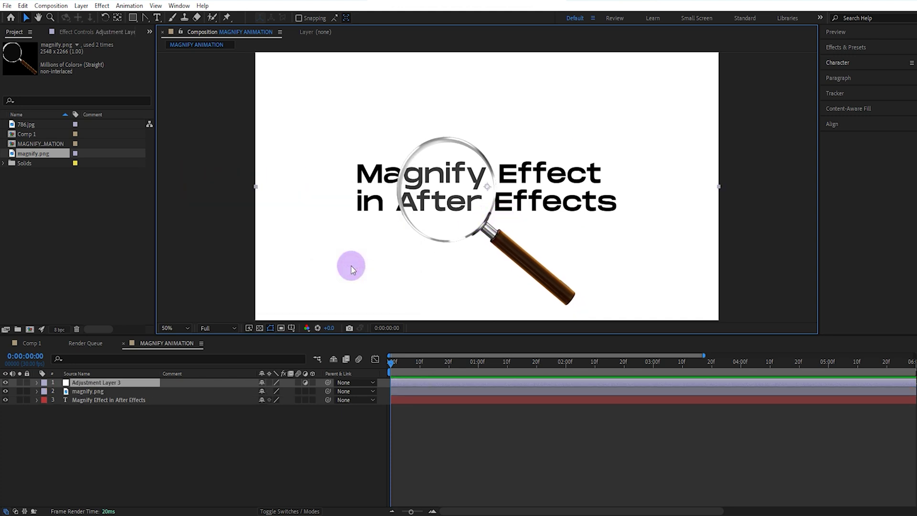
right_click(99, 380)
click(137, 352)
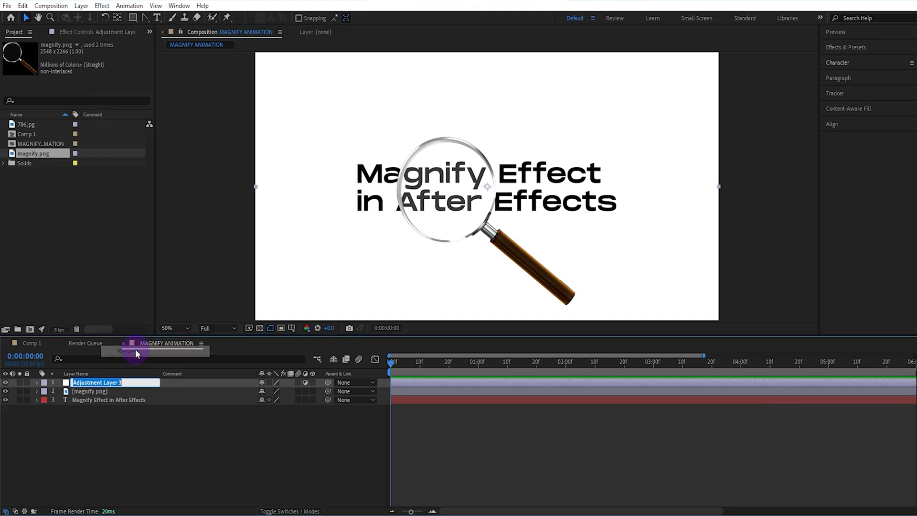
text(Effect)
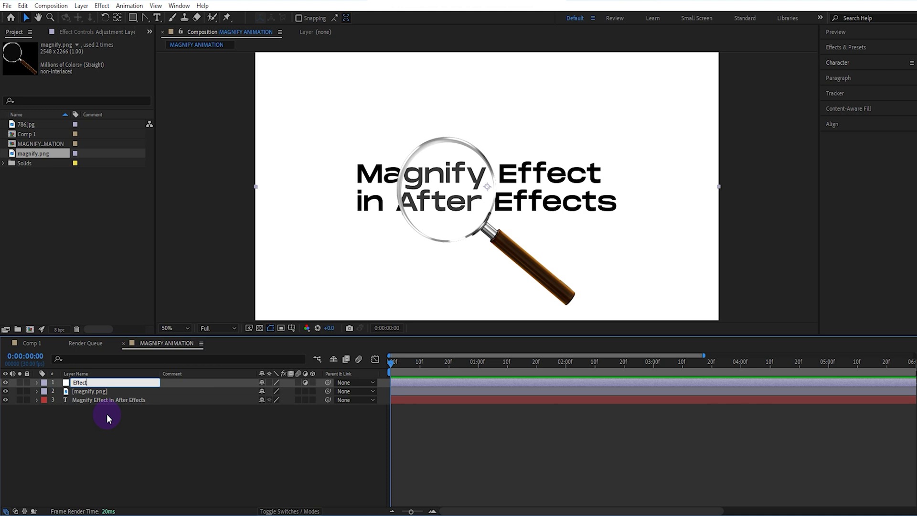
key(Return)
drag(107, 380, 112, 397)
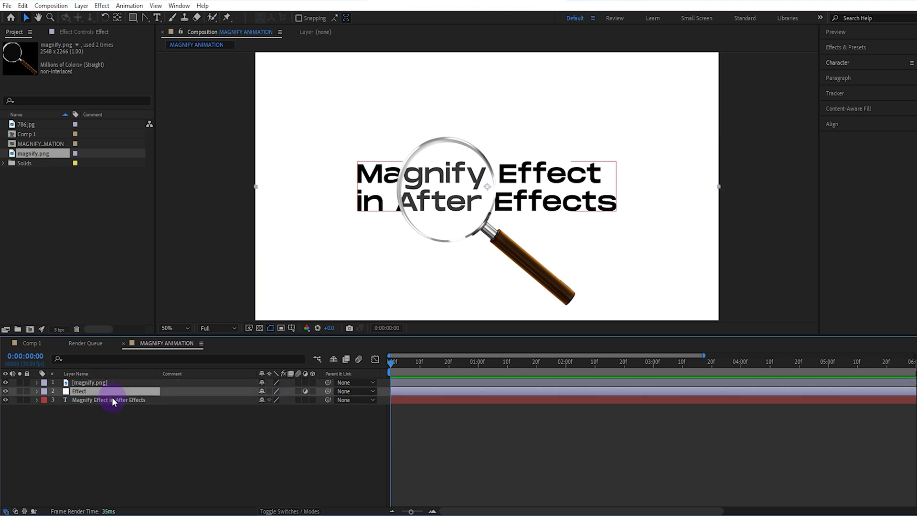
Move the magnifier's anchor point to the centre of its lens.
click(110, 381)
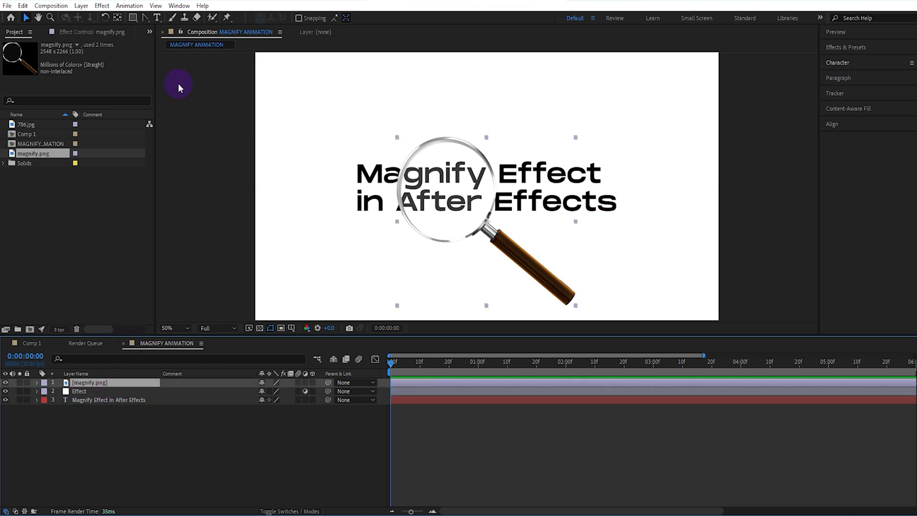
click(119, 20)
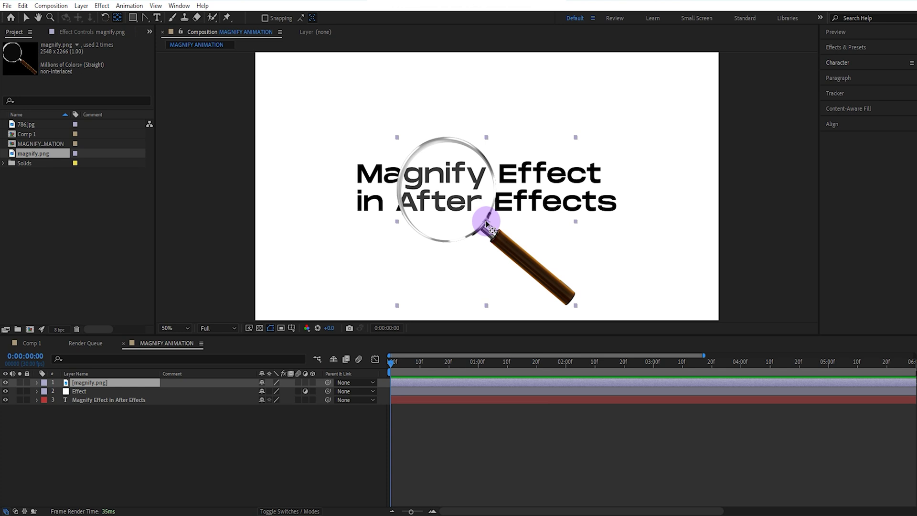
drag(488, 223, 451, 192)
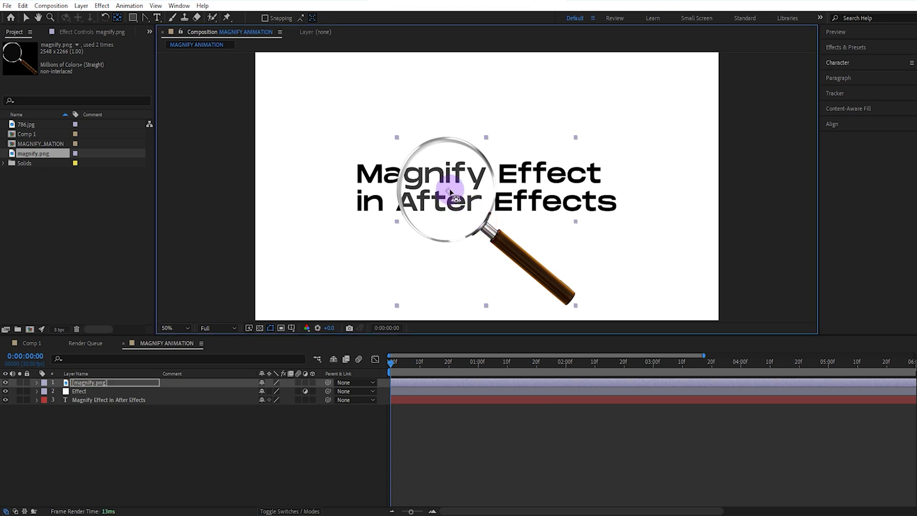
key(v)
click(106, 392)
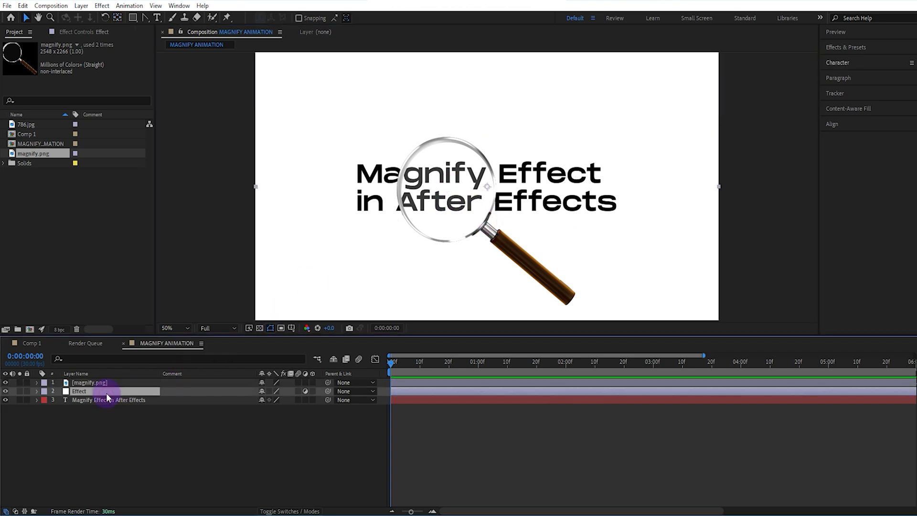
Apply Magnify to the Effect layer and link its Center to magnify.png's Position by expression.
click(862, 47)
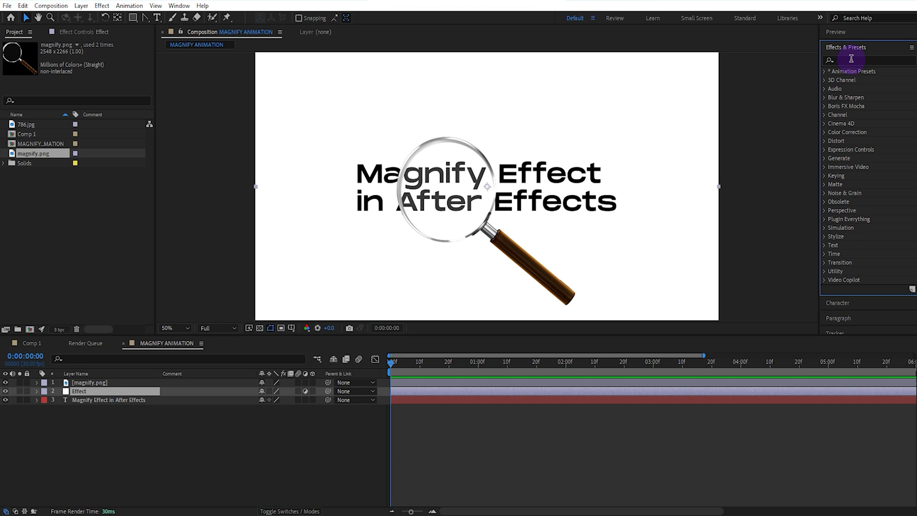
click(851, 59)
text(magnif)
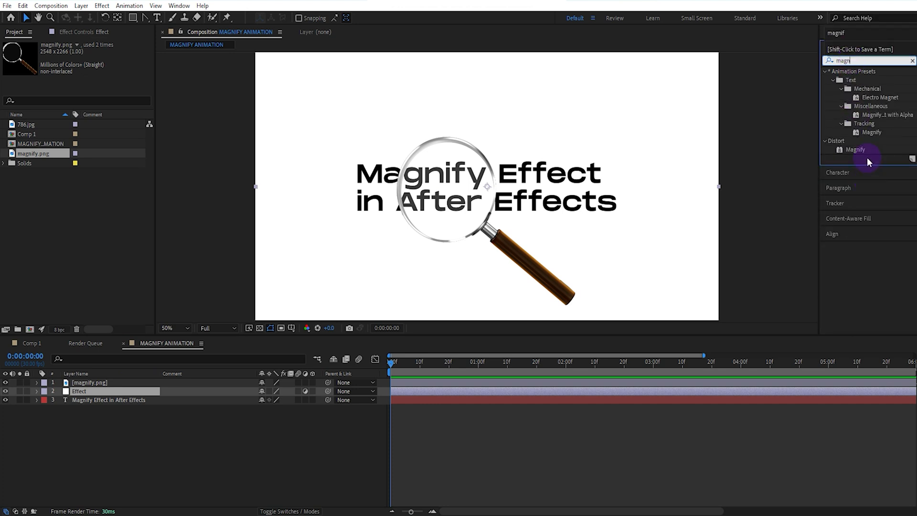
drag(859, 149, 93, 388)
click(96, 382)
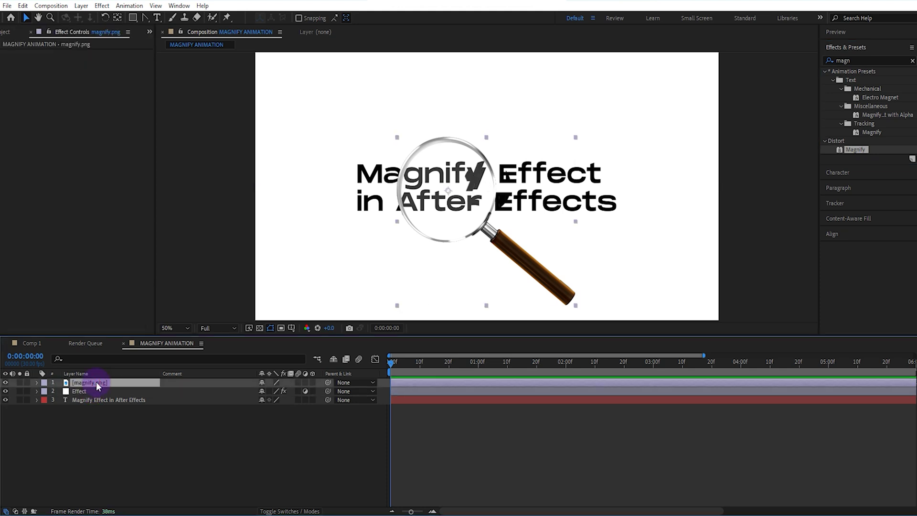
key(p)
click(90, 399)
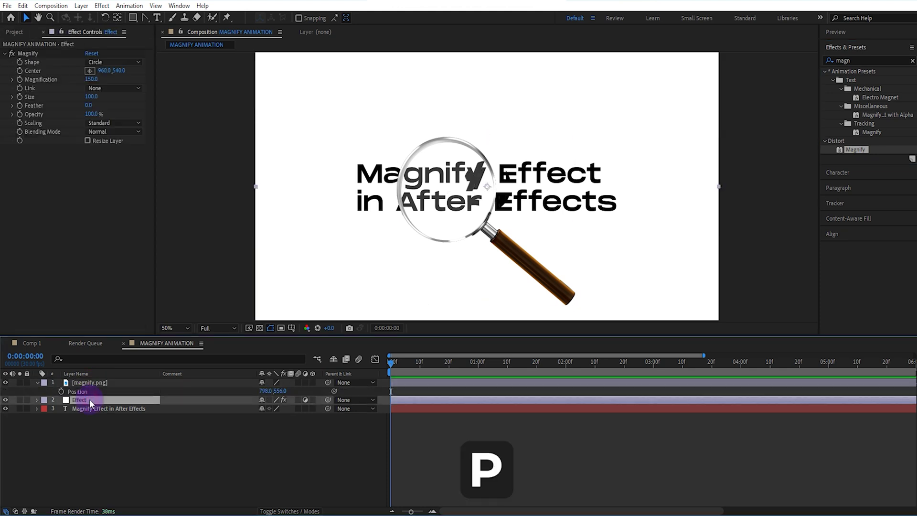
alt+click(19, 70)
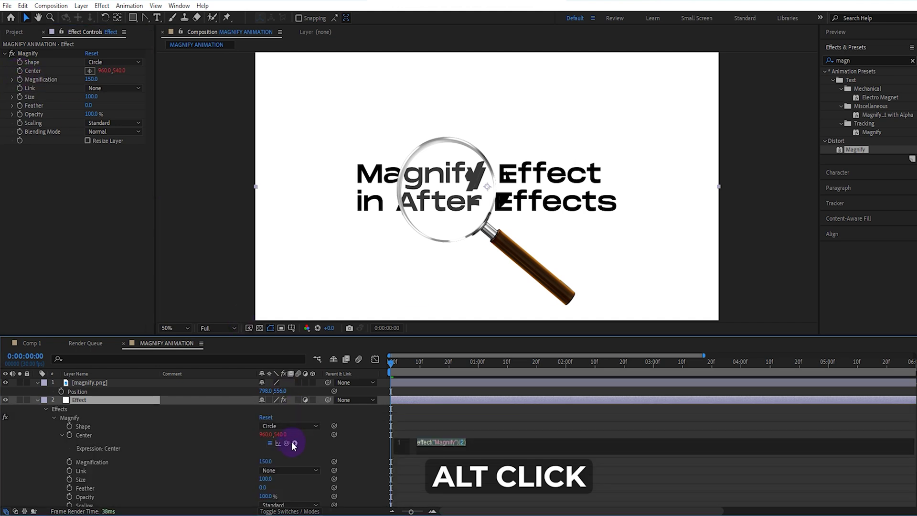
drag(285, 442, 89, 394)
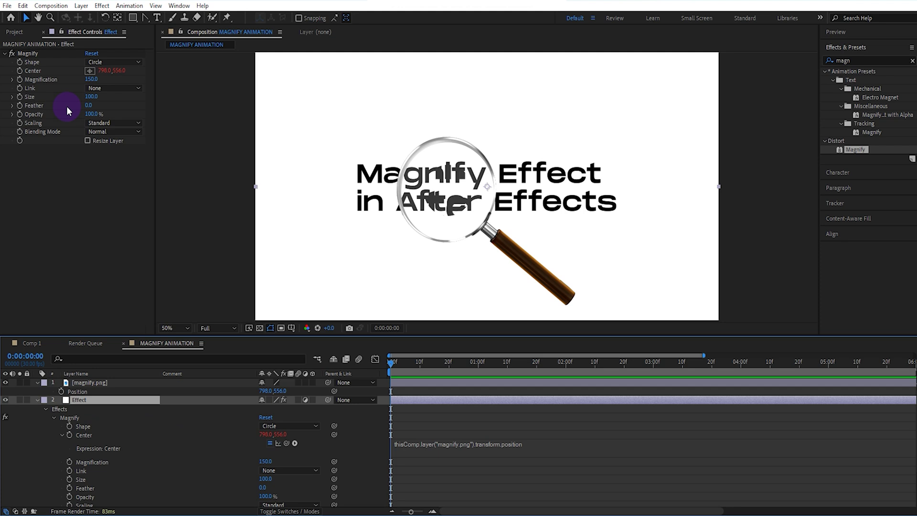
Set the Magnify lens Size to 198 and Magnification to 105.
click(90, 97)
text(1)
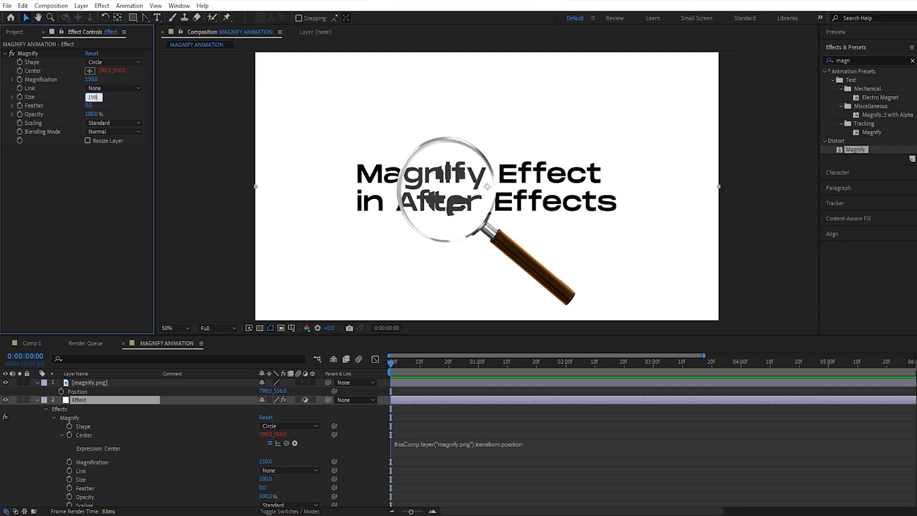
text(98)
click(92, 163)
click(91, 79)
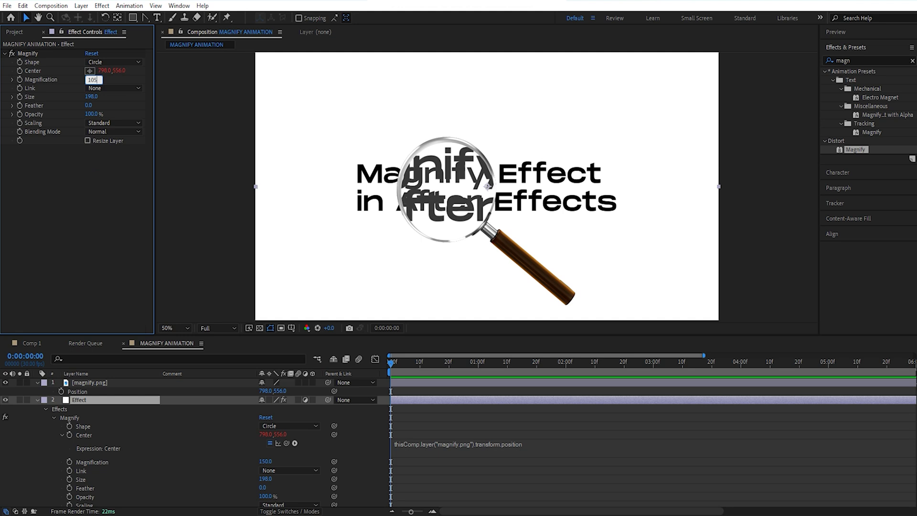
text(105)
click(93, 187)
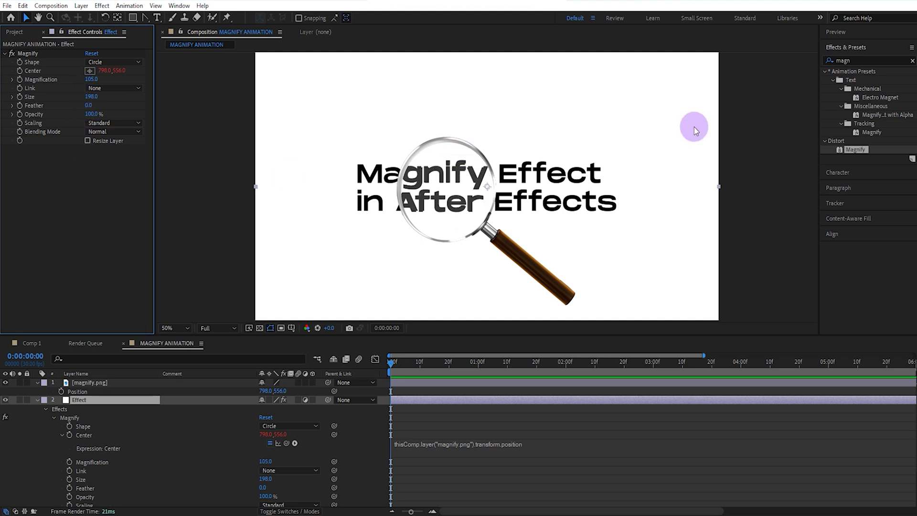
Apply Bulge to the Effect layer and link its Bulge Center to magnify.png's Position.
click(912, 61)
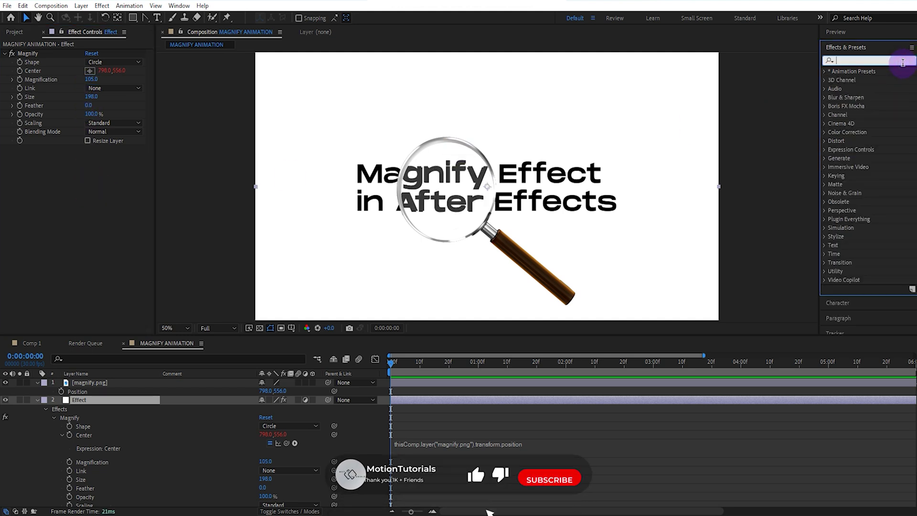
text(bul)
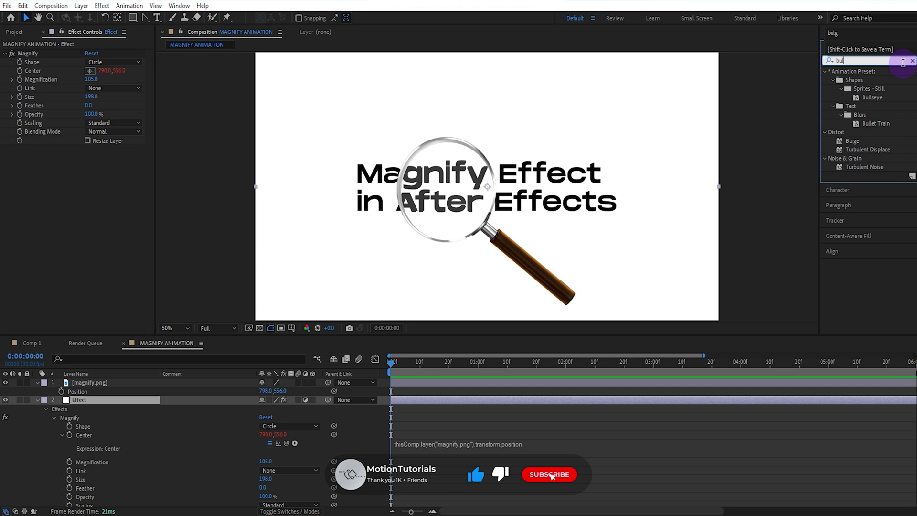
text(g)
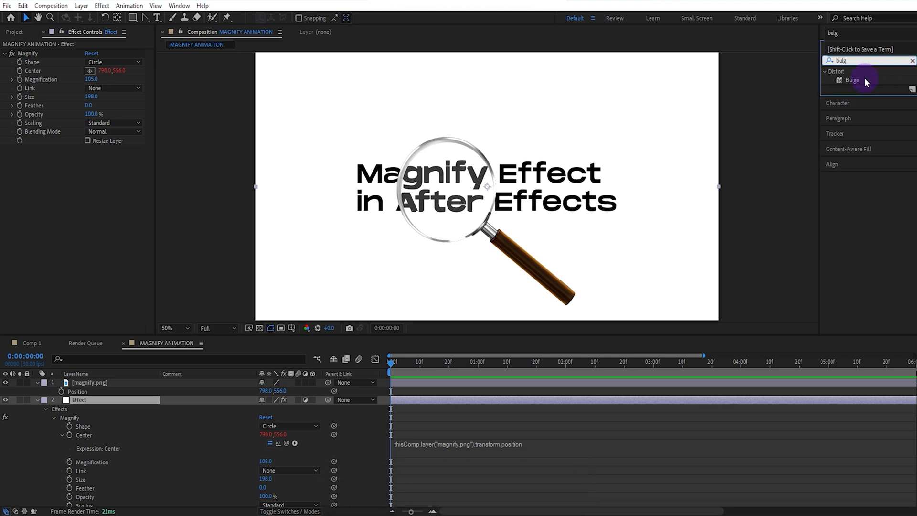
drag(853, 80, 129, 400)
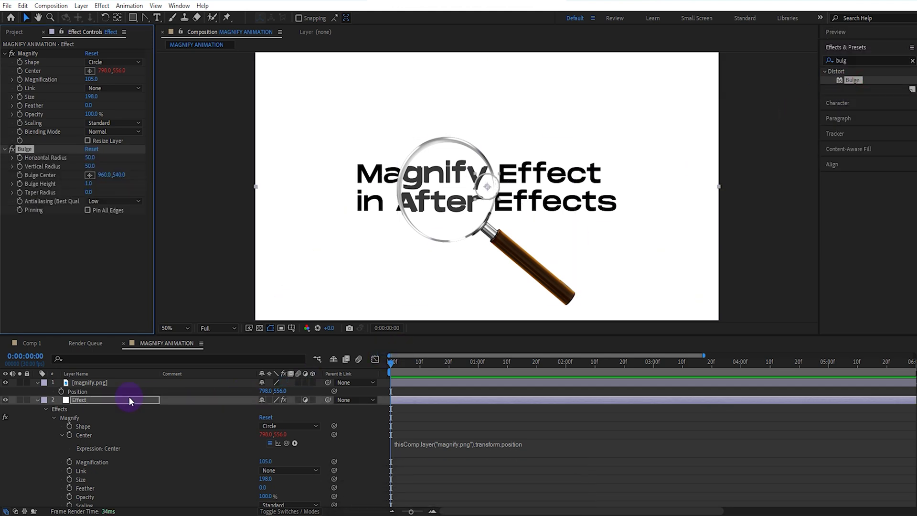
alt+click(18, 176)
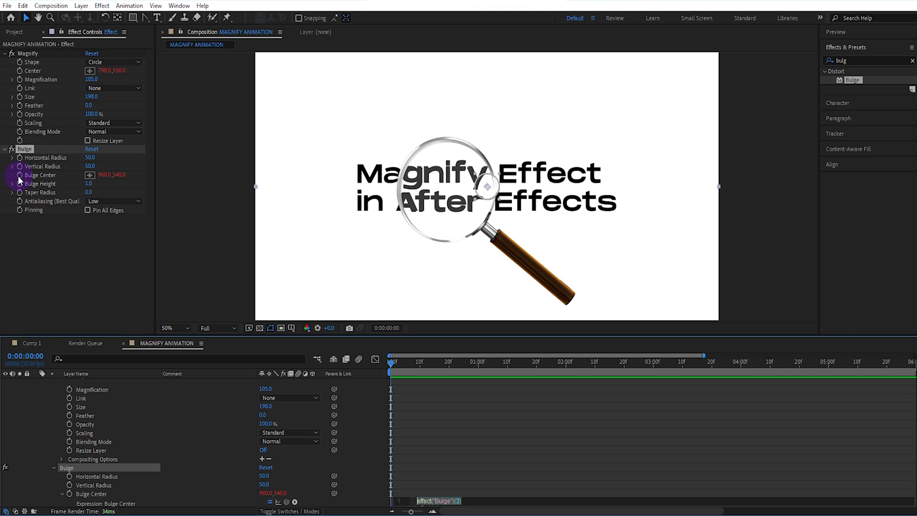
drag(287, 502, 90, 391)
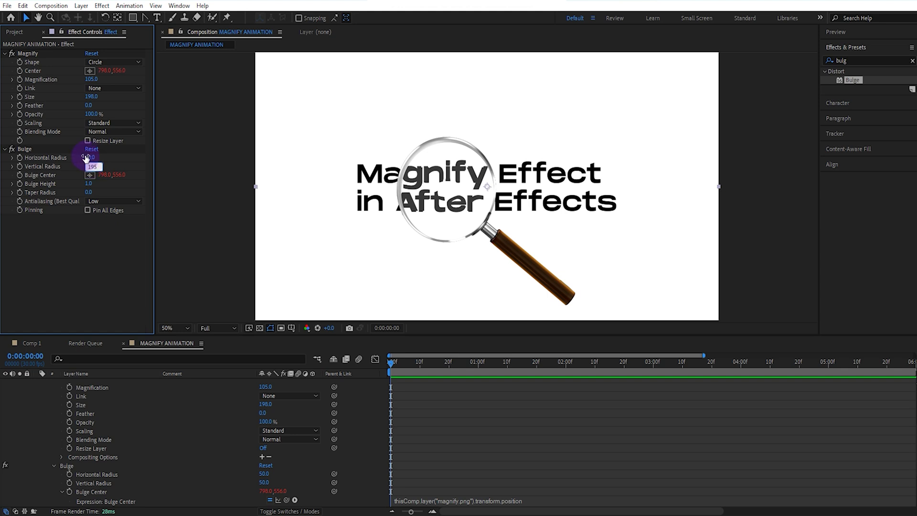
Set the Bulge Vertical and Horizontal Radius both to 195.
text(195)
click(90, 158)
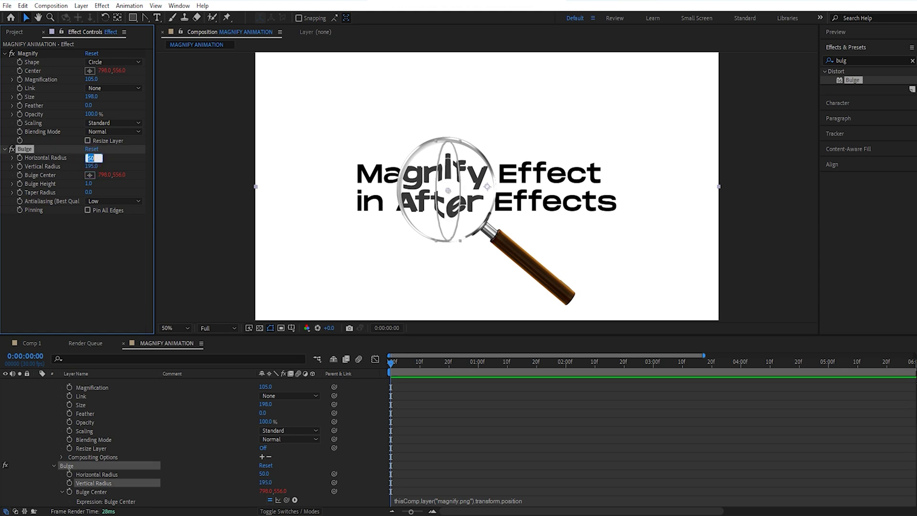
text(195)
click(84, 257)
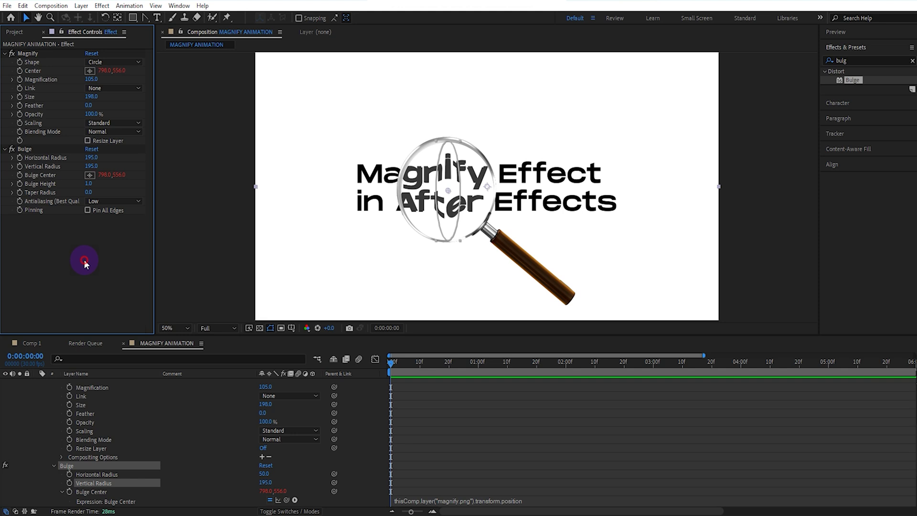
Collapse the Effect layer and move the magnifier left to the start of the title, at 532, 518.
scroll(98, 389, up, 3)
scroll(96, 394, up, 2)
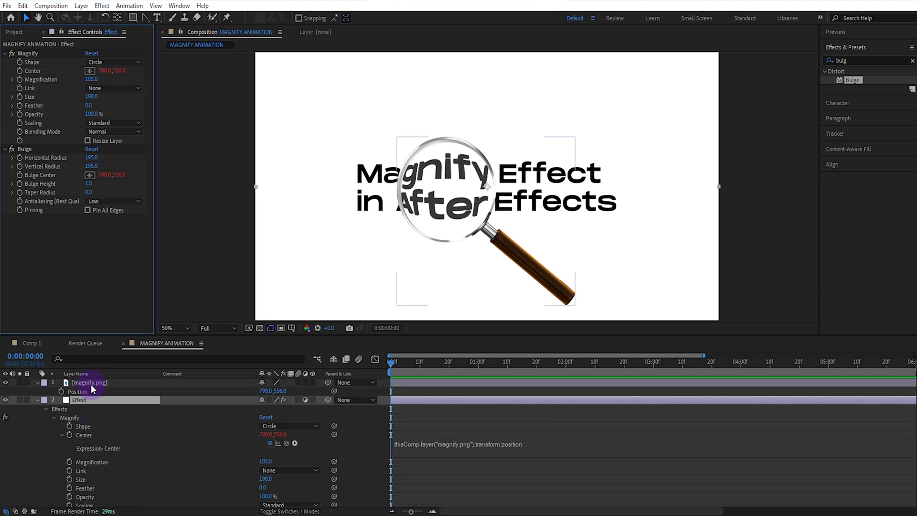
click(37, 399)
click(114, 383)
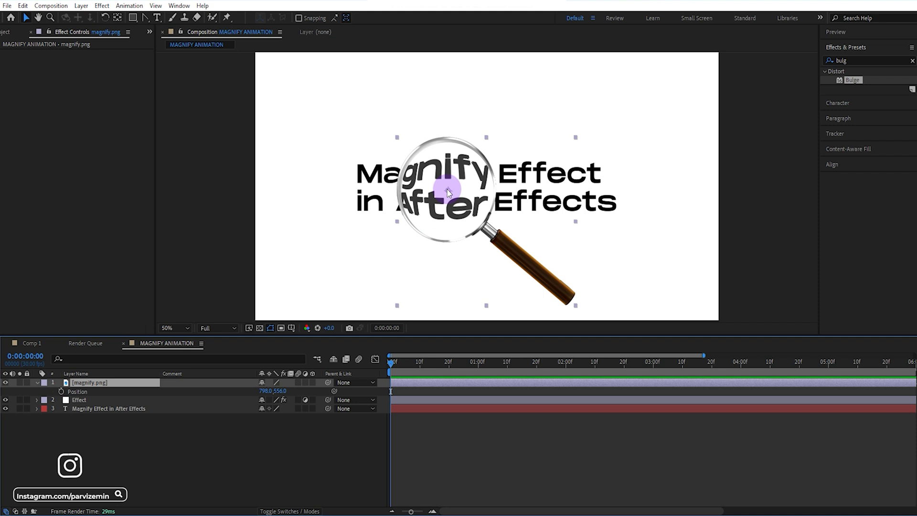
drag(446, 192, 376, 183)
click(130, 384)
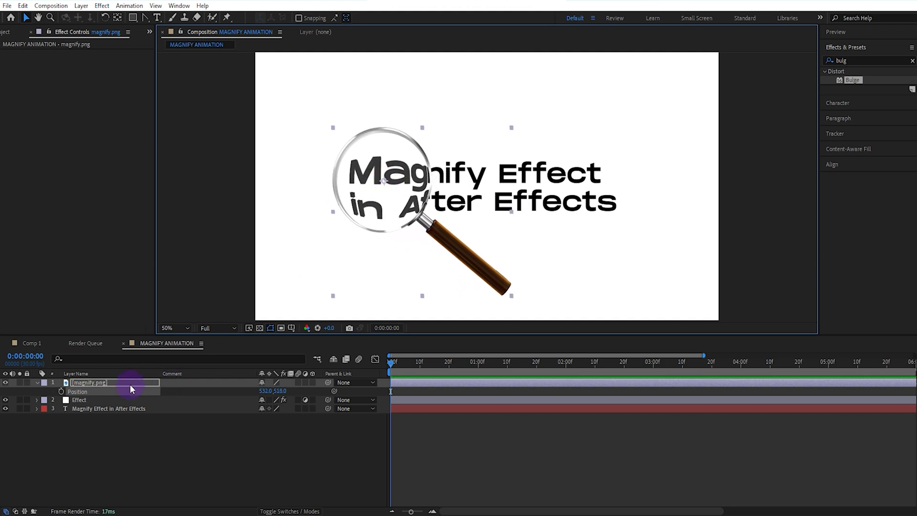
click(122, 408)
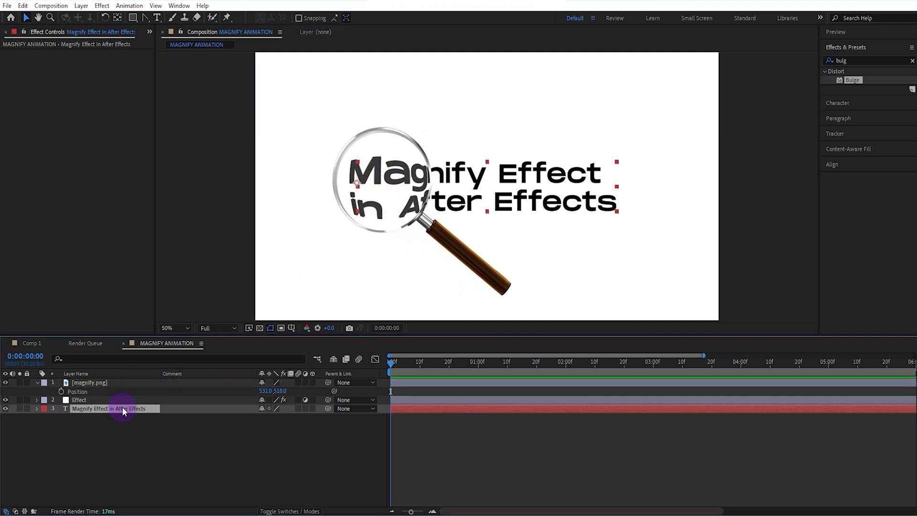
Set text leading to 77 px and keyframe the magnifier's Position and Rotation, starting below the text.
click(864, 104)
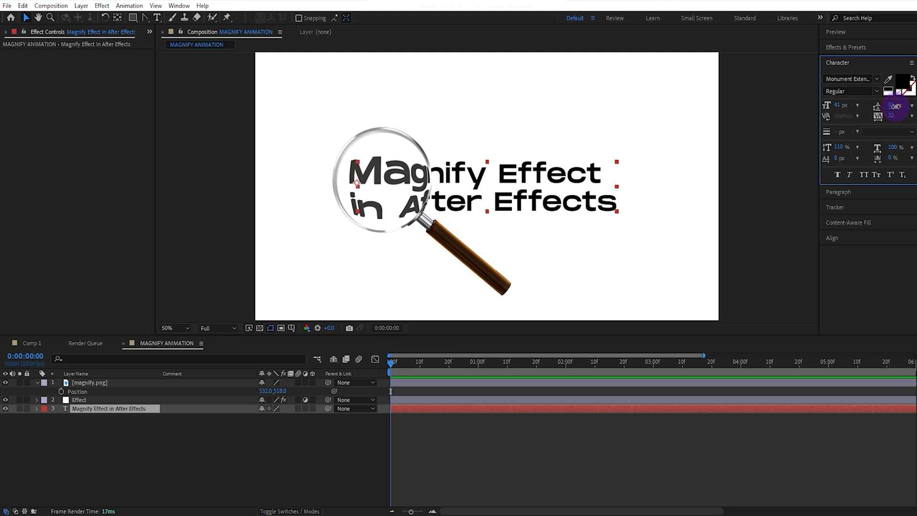
drag(896, 106, 904, 106)
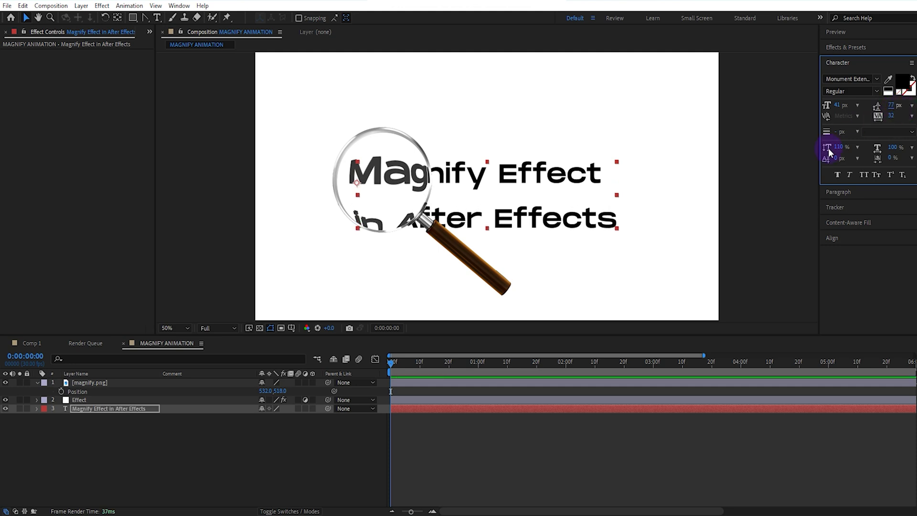
click(99, 382)
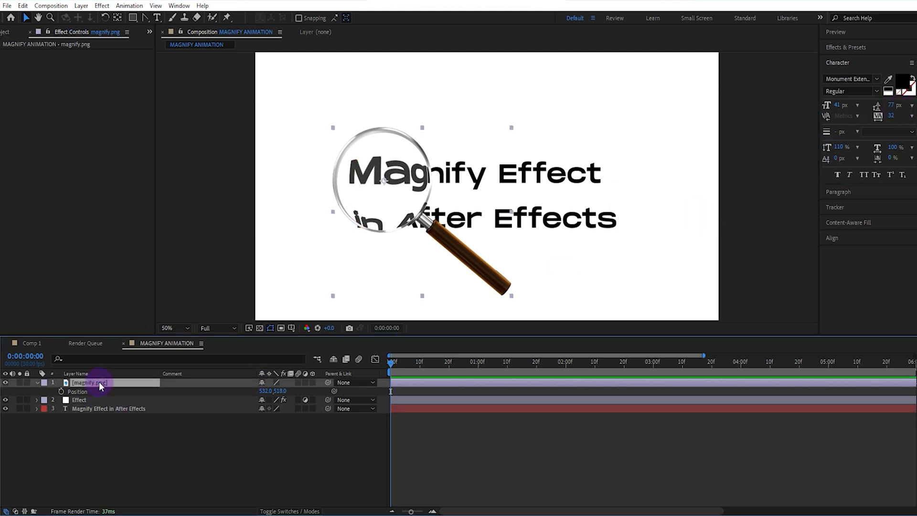
key(shift+r)
click(62, 391)
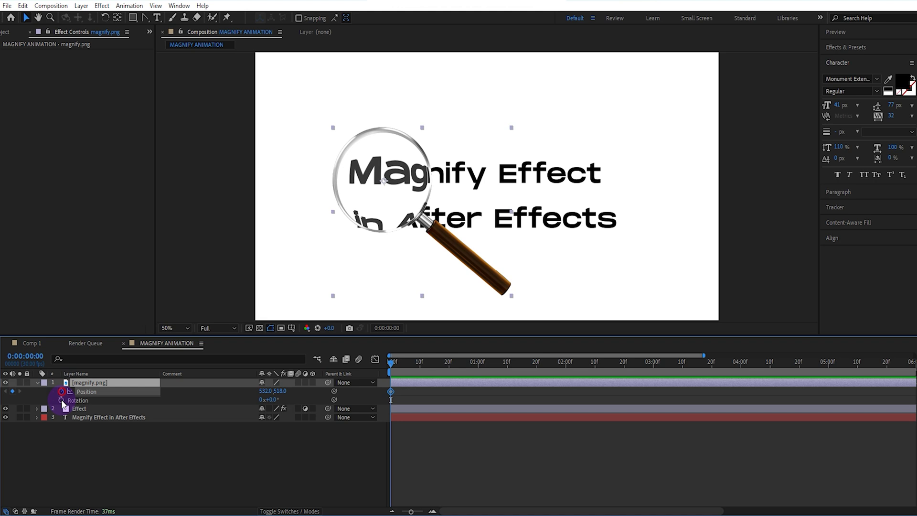
click(62, 400)
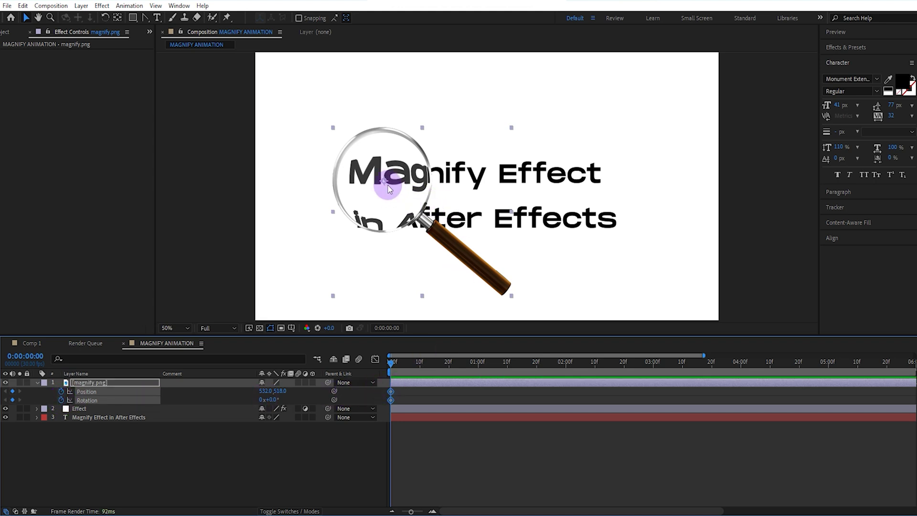
drag(391, 193, 492, 283)
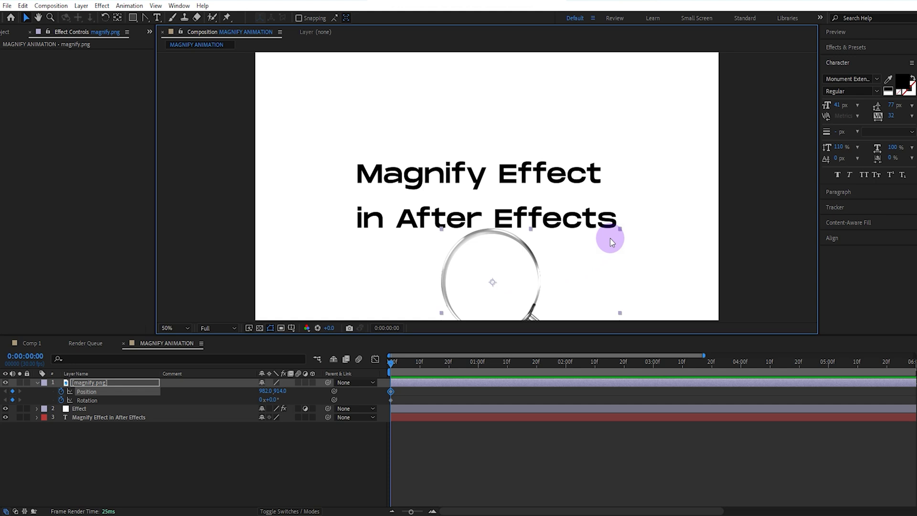
drag(620, 230, 608, 245)
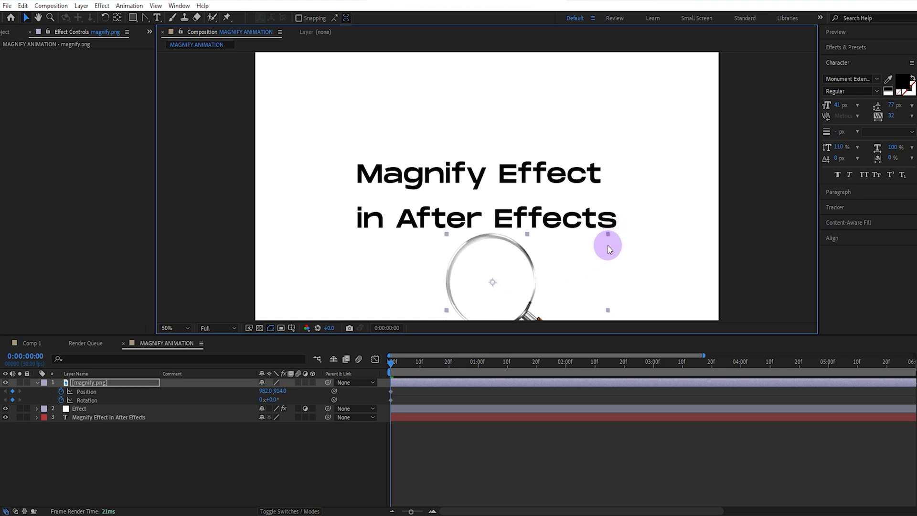
Open the finished Comp 1 and view it from the start of the animation.
click(34, 345)
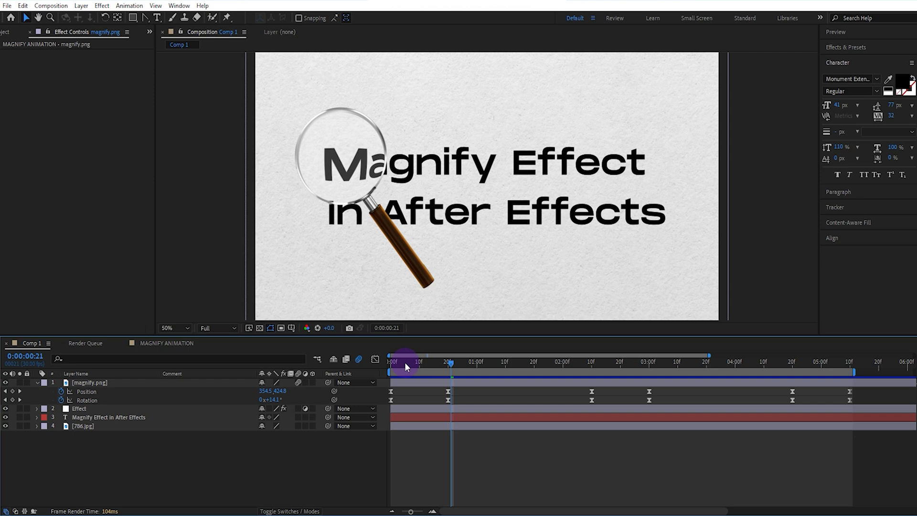
drag(405, 362, 379, 385)
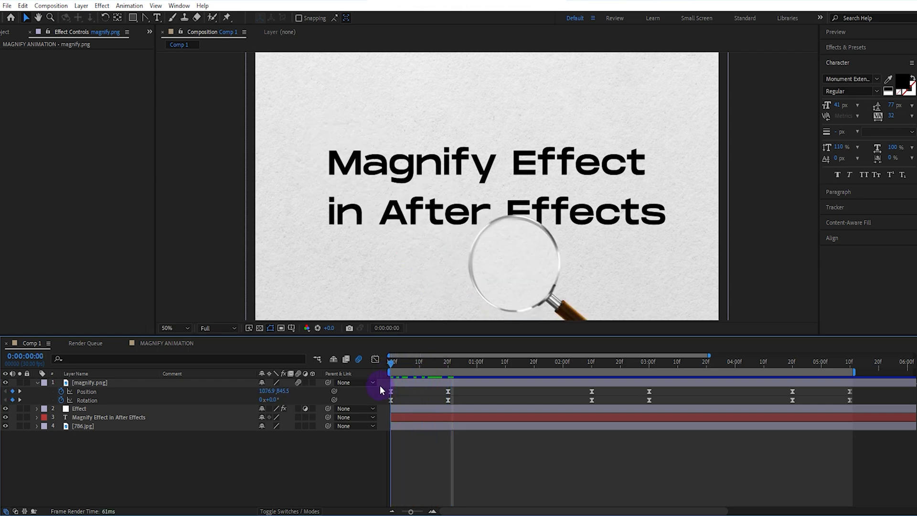
click(137, 417)
click(132, 459)
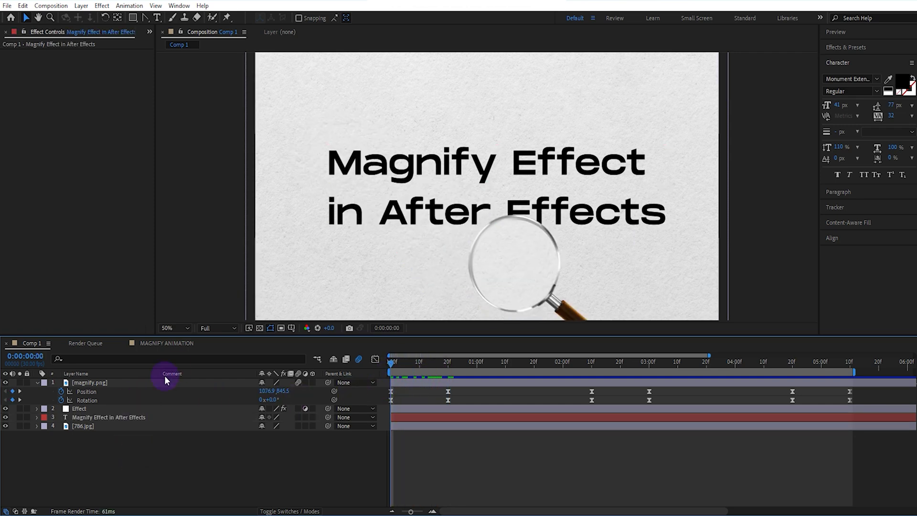
In MAGNIFY ANIMATION, keyframe the magnifier over 'Ma' at 0:20 and over the end of 'Effect' at 2:10, tilting it further.
click(168, 353)
click(116, 386)
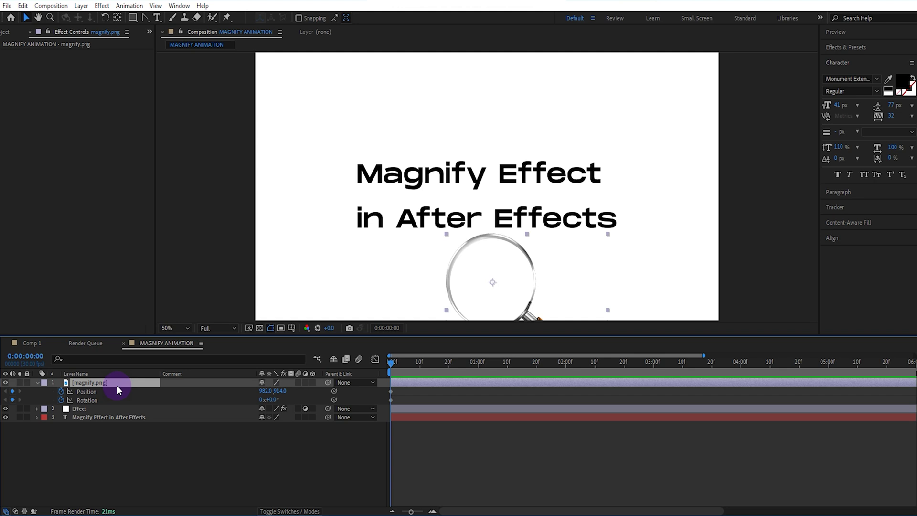
click(448, 364)
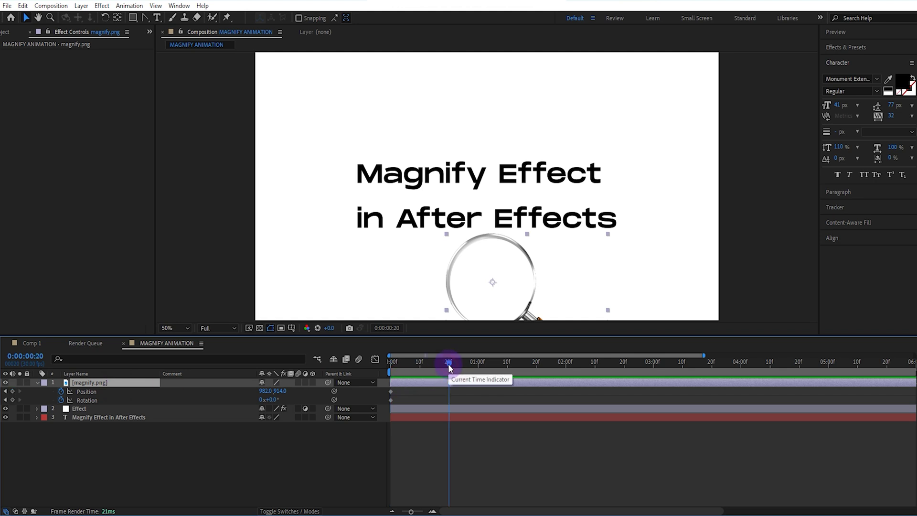
click(494, 282)
drag(494, 283, 373, 170)
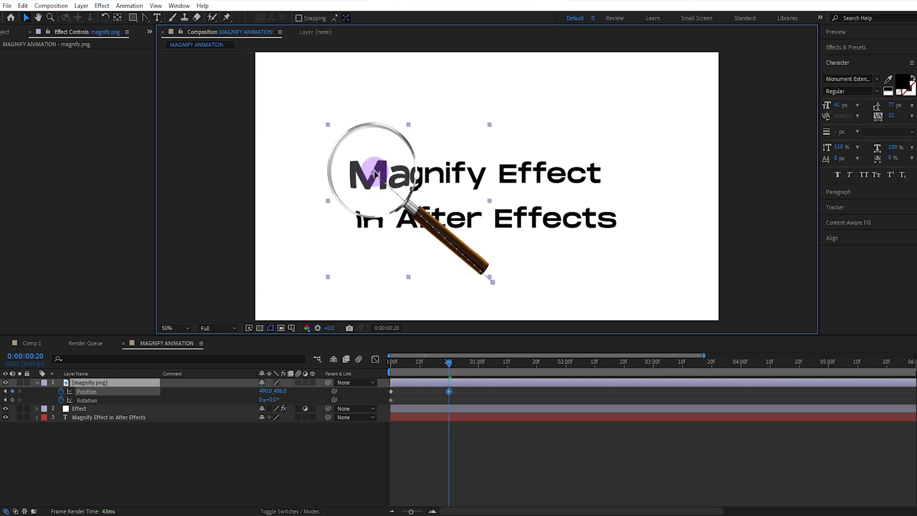
drag(271, 400, 282, 399)
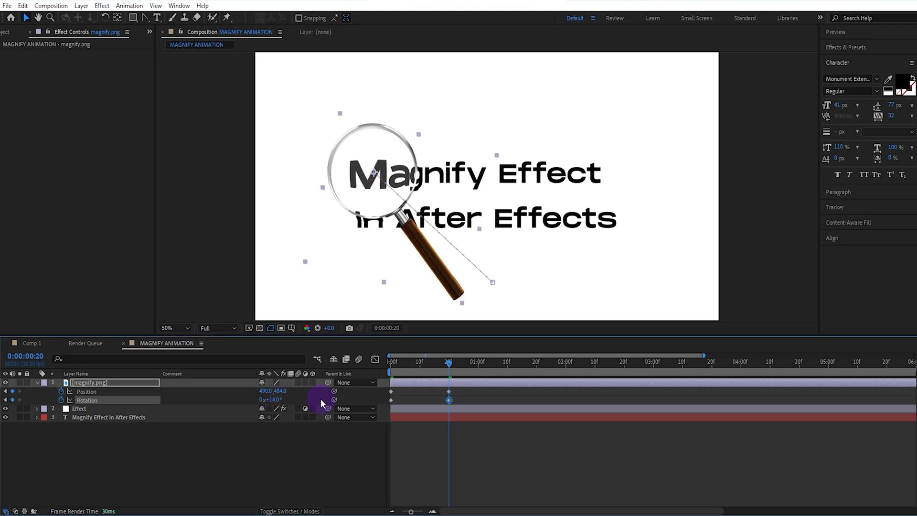
click(594, 363)
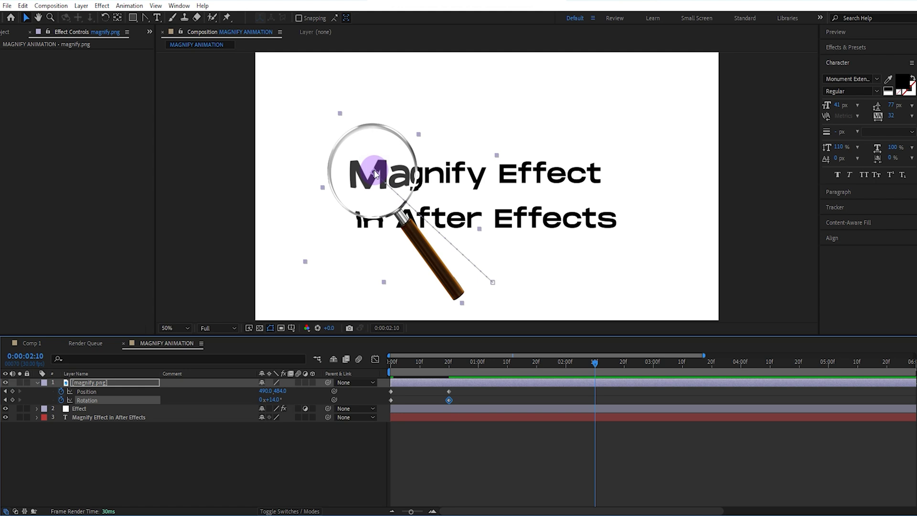
drag(396, 172, 595, 173)
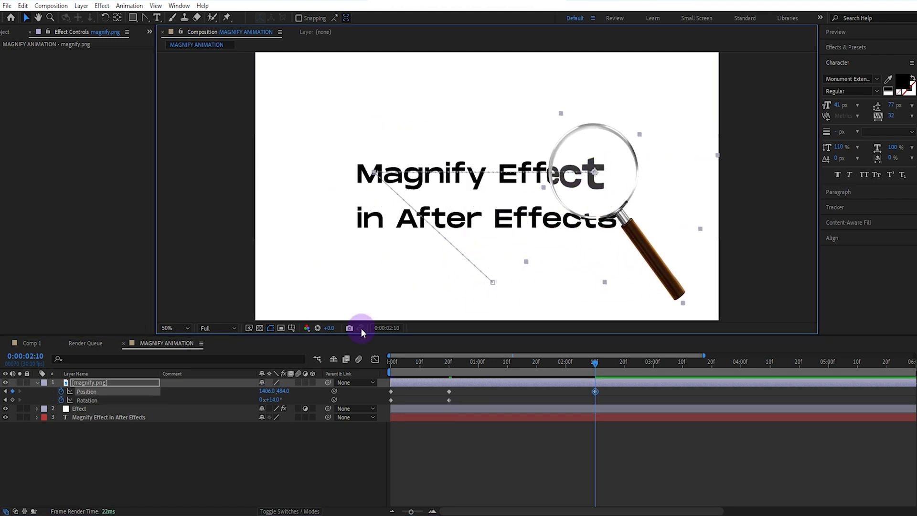
drag(271, 400, 314, 404)
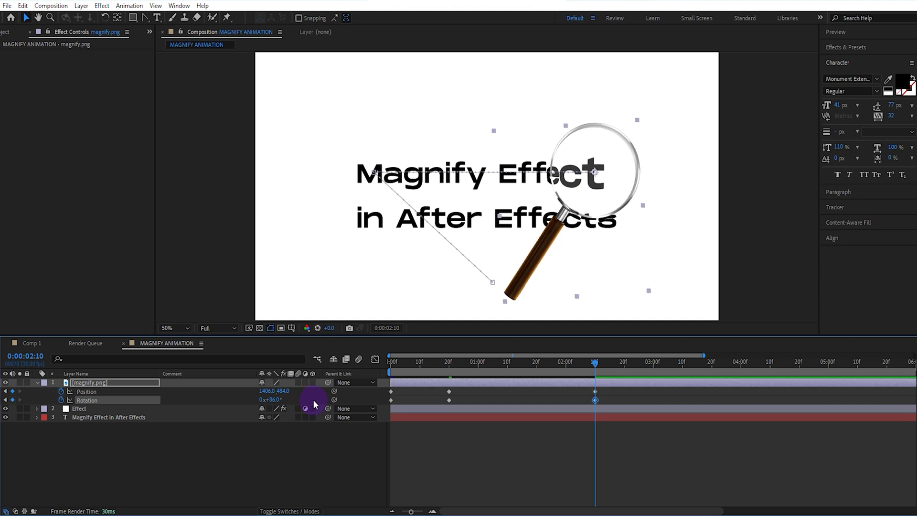
Keyframe the magnifier over 'in' at 3:00 and over 'ts' at 4:20, then select all its keyframes.
click(655, 363)
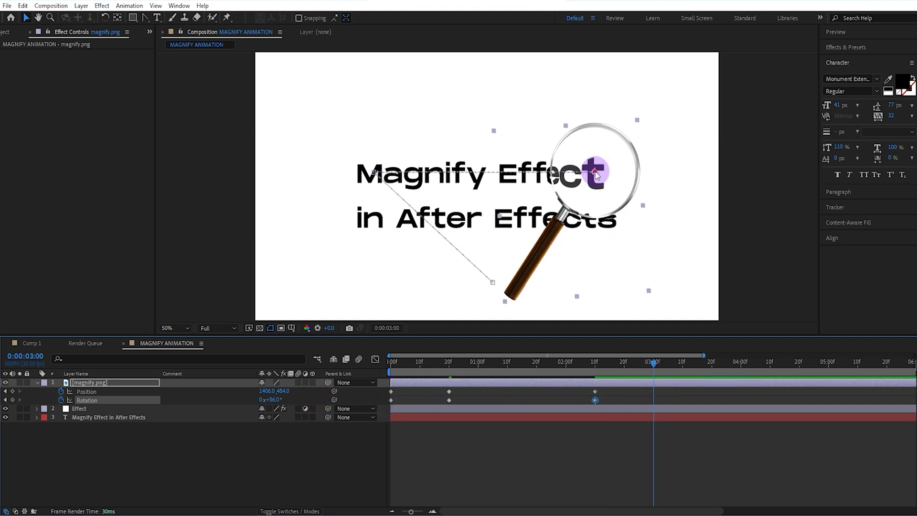
drag(595, 175, 352, 224)
drag(274, 400, 244, 405)
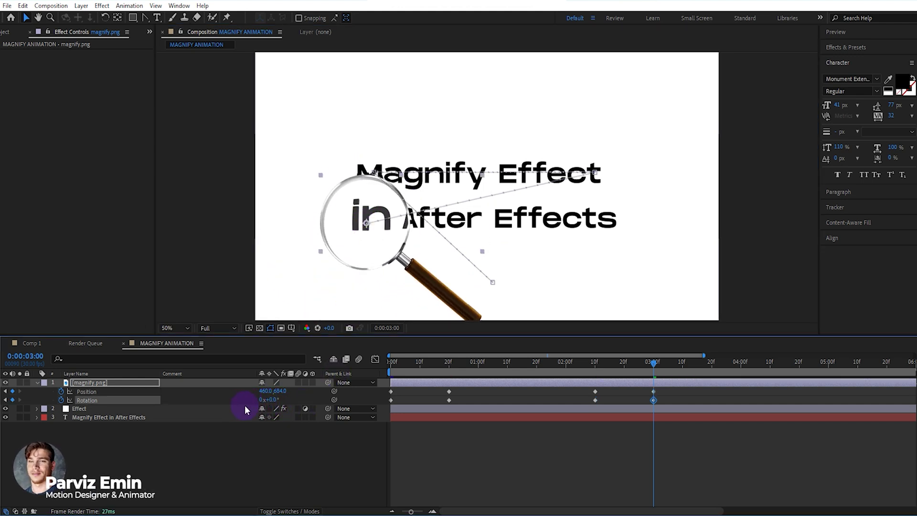
click(799, 364)
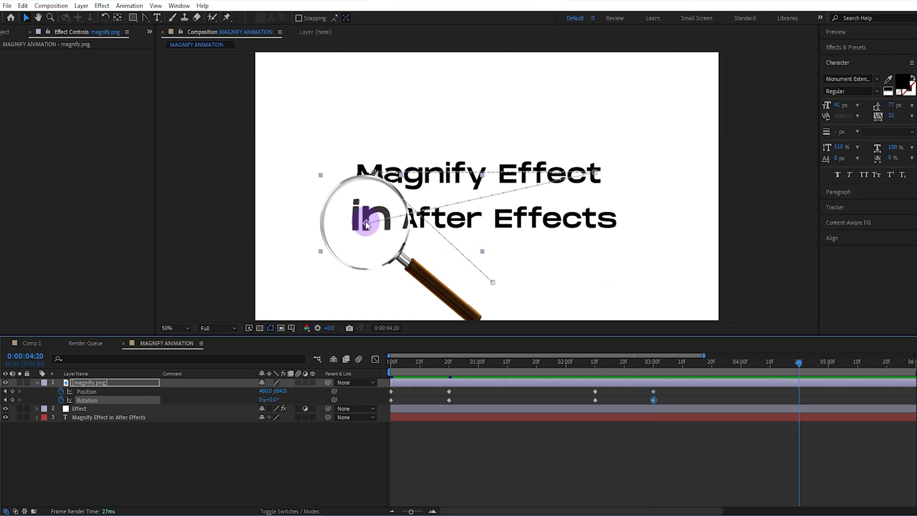
drag(366, 224, 606, 230)
click(747, 340)
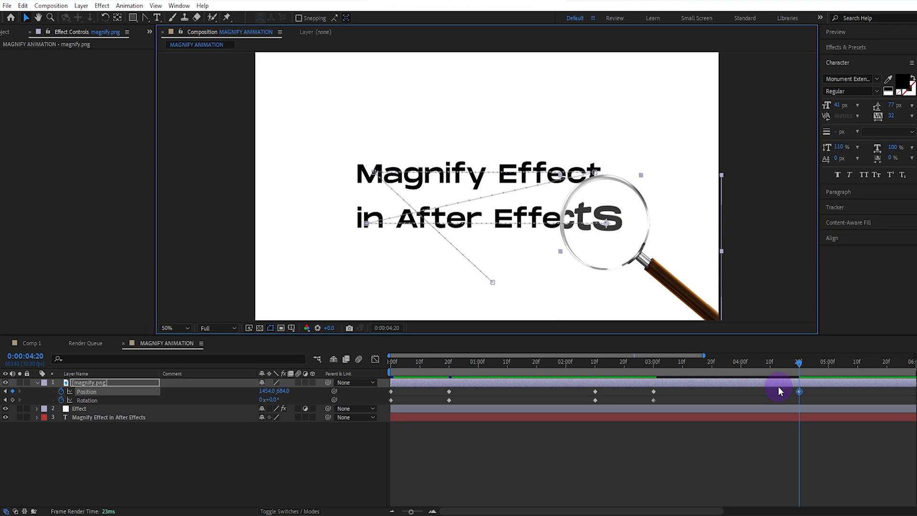
mouse_move(269, 400)
mouse_down()
mouse_move(323, 402)
mouse_move(285, 403)
mouse_up()
drag(815, 388, 385, 415)
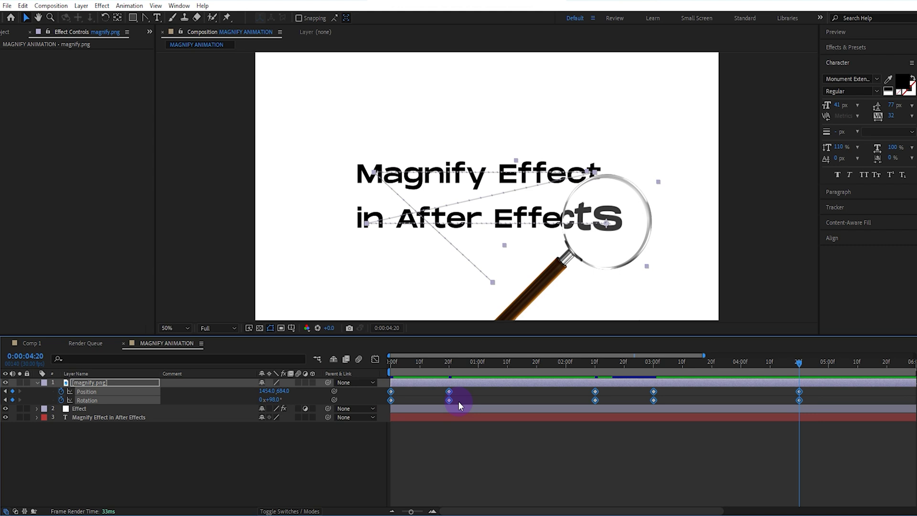
Apply Easy Ease to all keyframes and curve the motion path at the 0:00:00:20 vertex.
key(F9)
click(458, 401)
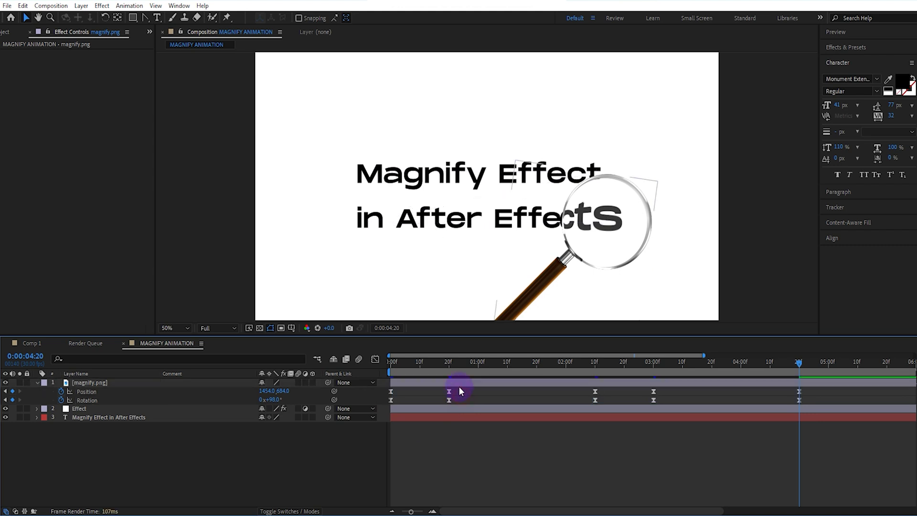
click(451, 362)
click(449, 392)
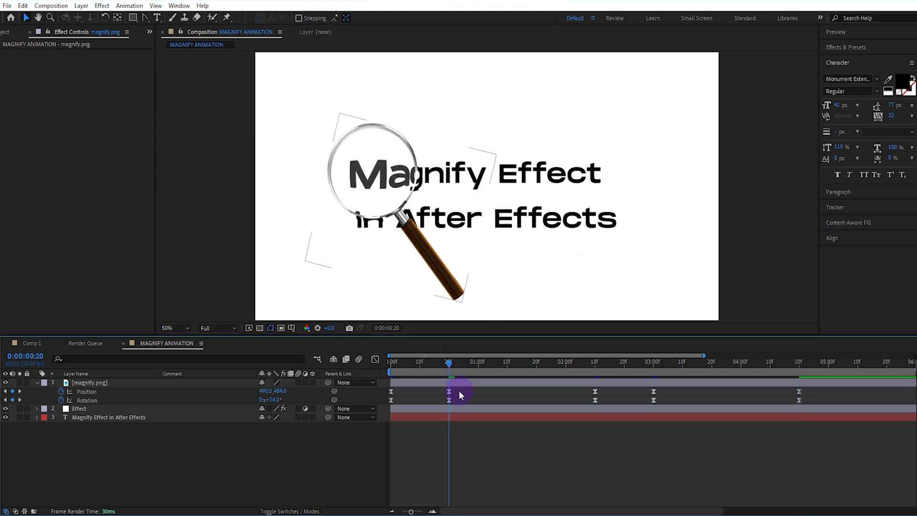
click(145, 18)
click(494, 283)
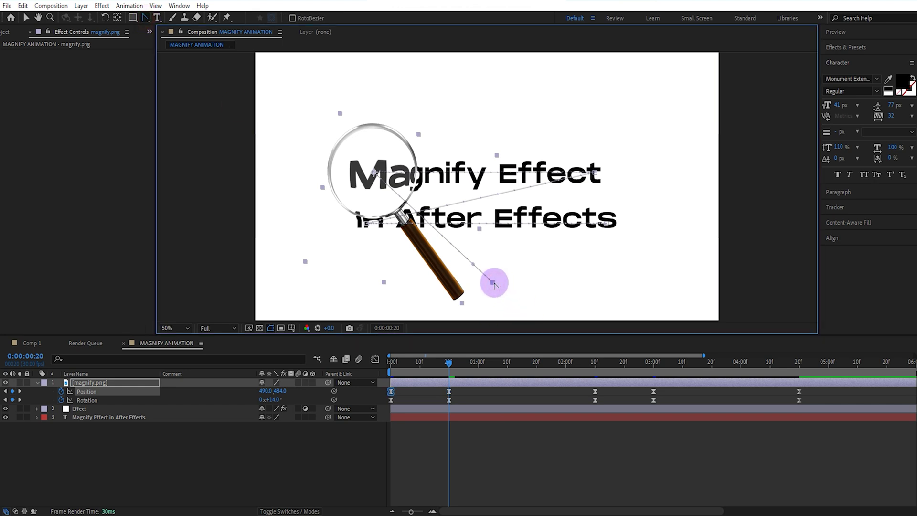
mouse_move(474, 266)
mouse_down()
mouse_move(410, 250)
mouse_move(401, 238)
mouse_up()
Bend the motion path into a smooth curve around the 0:00:02:10 vertex.
click(595, 362)
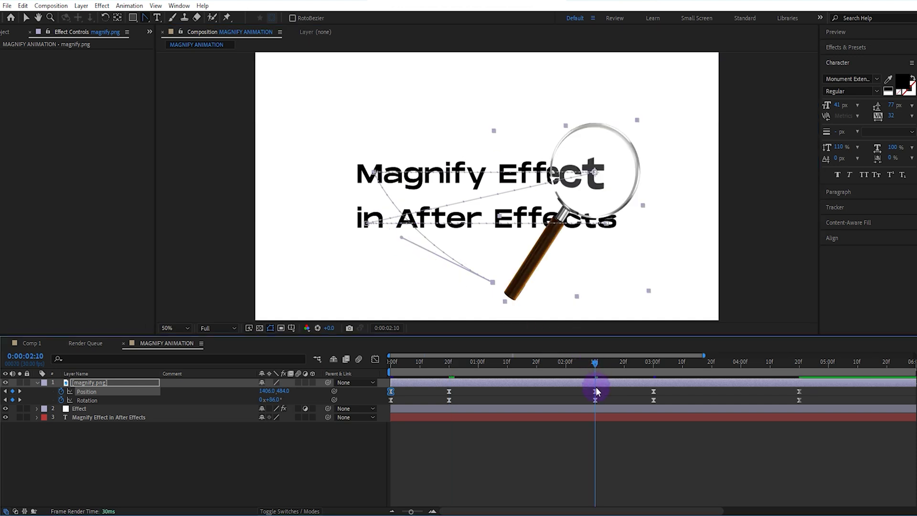
click(595, 392)
click(596, 172)
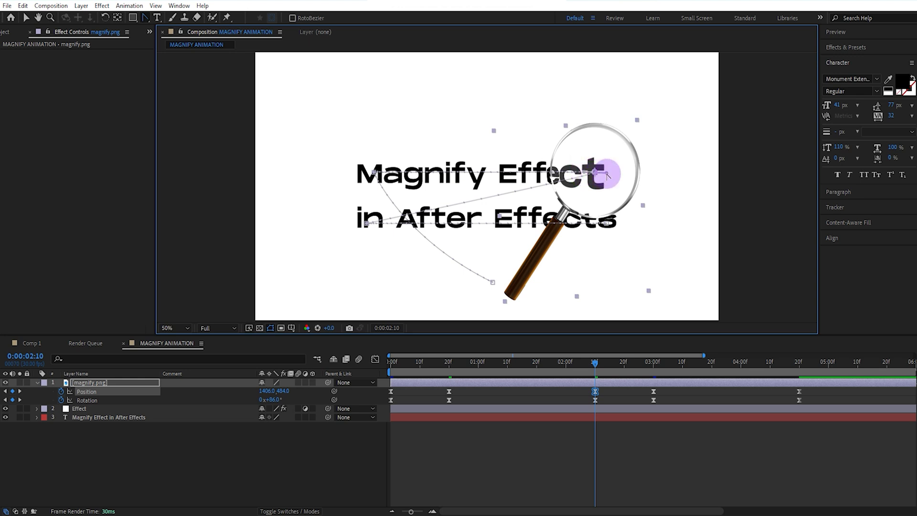
drag(607, 176, 509, 223)
click(821, 431)
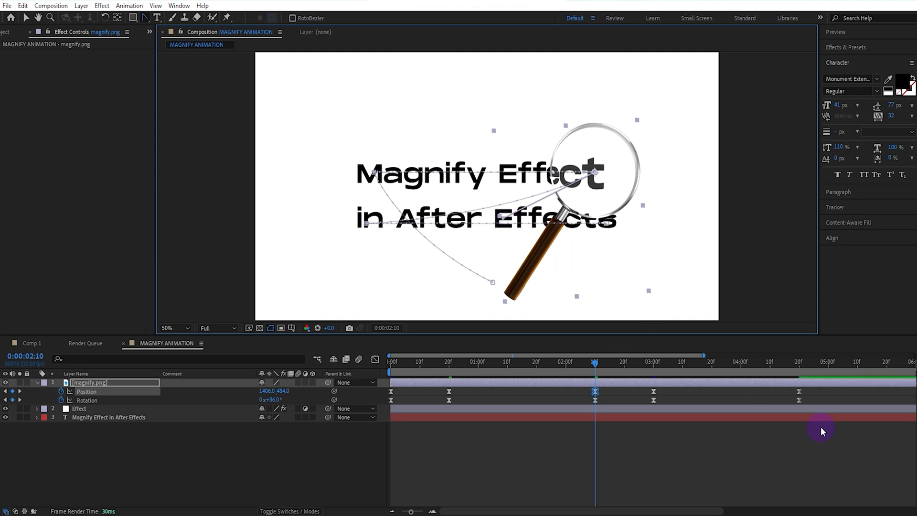
Paste the starting Position and Rotation keyframes at 0:00:05:10 and curve the final path section.
click(857, 365)
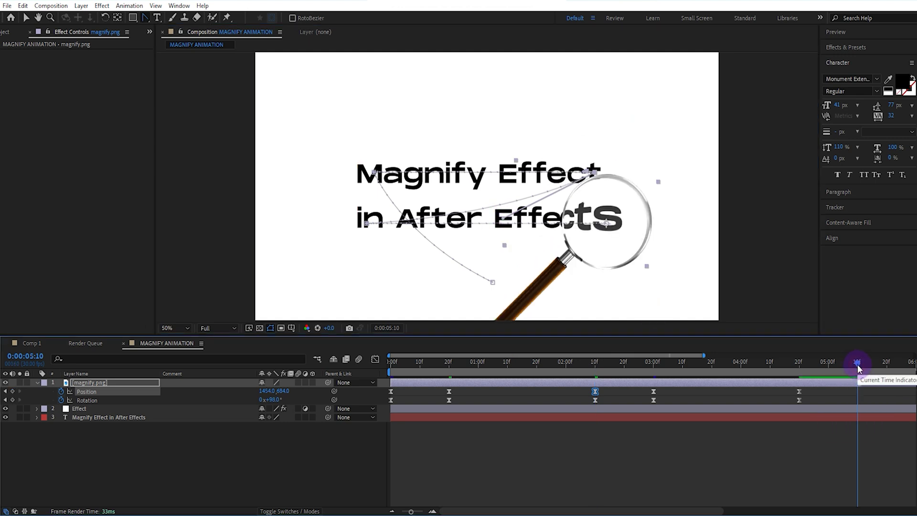
drag(398, 392, 385, 404)
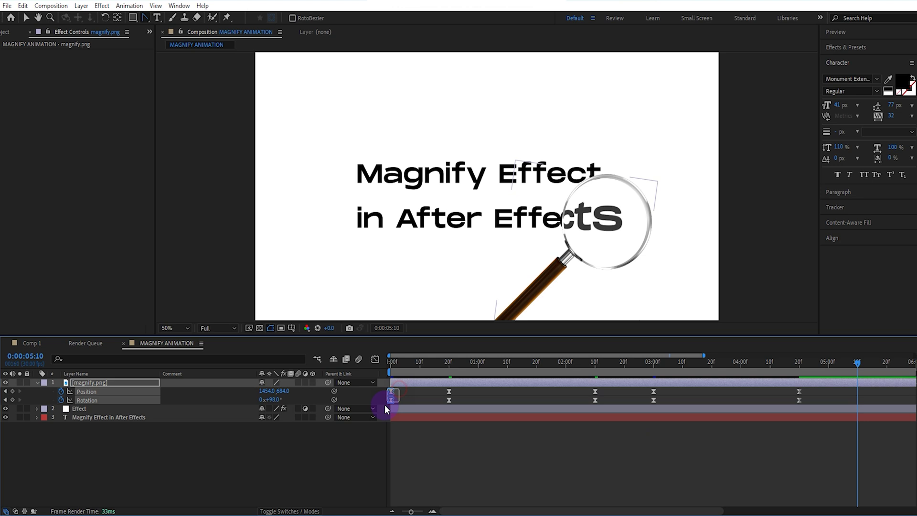
key(ctrl+c)
key(ctrl+v)
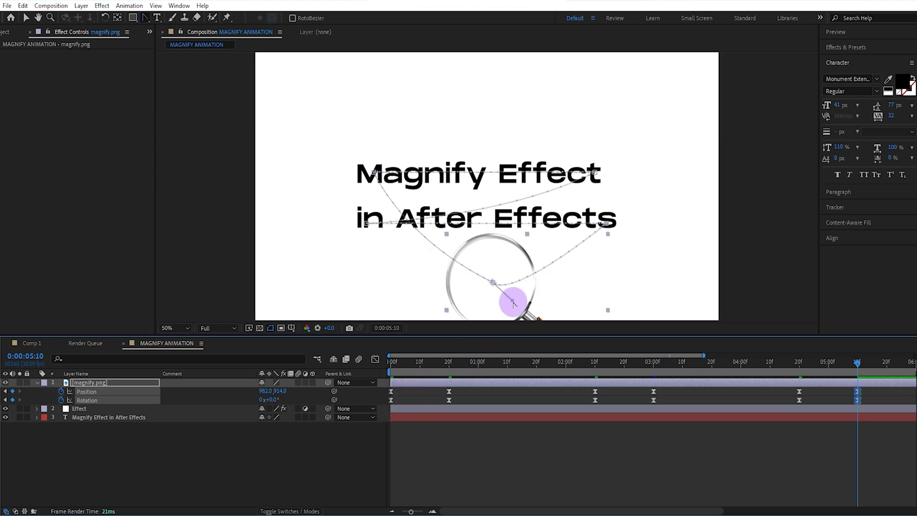
drag(513, 300, 520, 286)
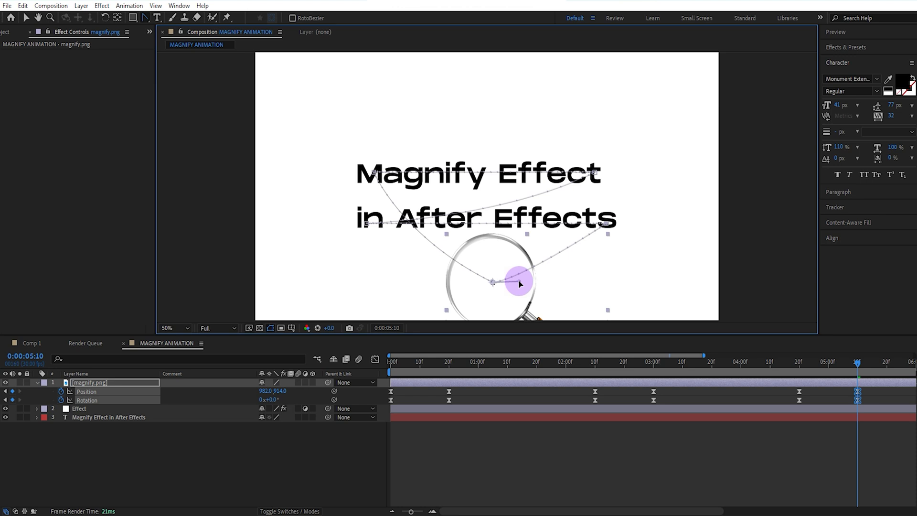
Preview the full magnifier sweep from the start of the animation.
drag(453, 361, 377, 389)
key(space)
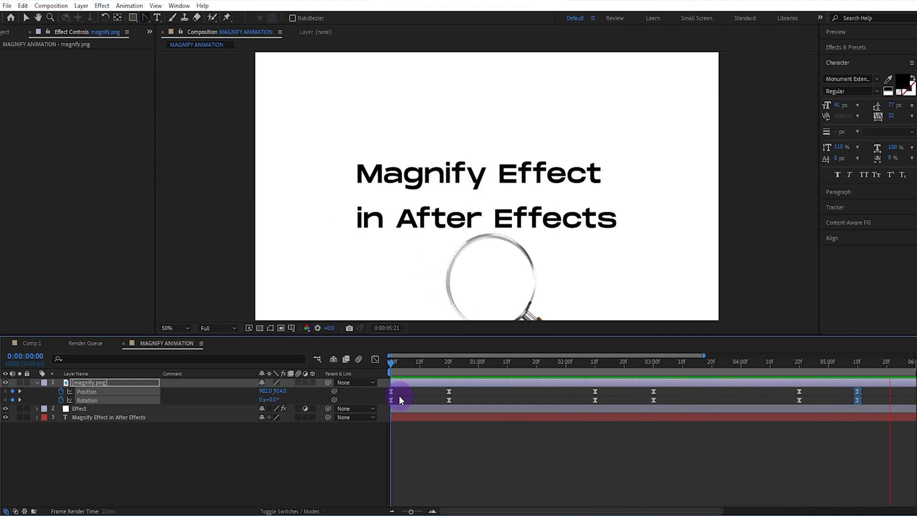
key(space)
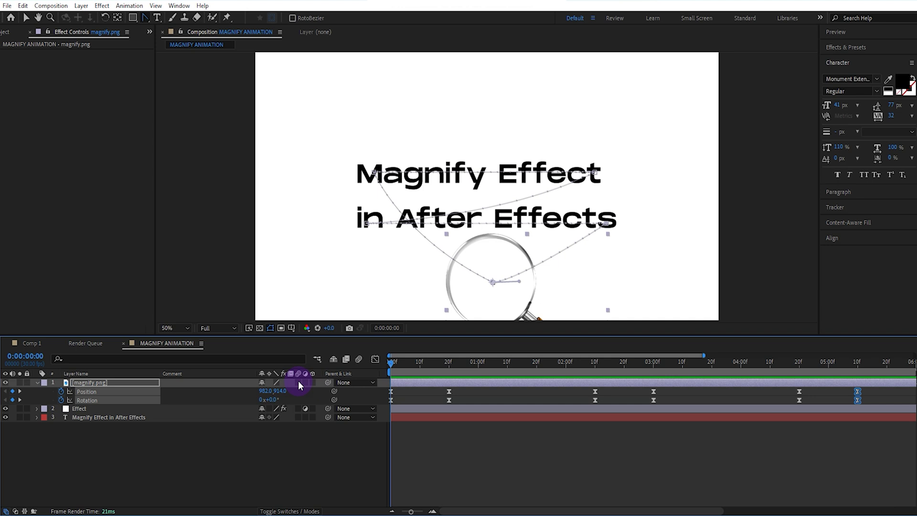
Enable motion blur on the magnify.png layer, scrub to check the blur, and preview from the start.
click(298, 382)
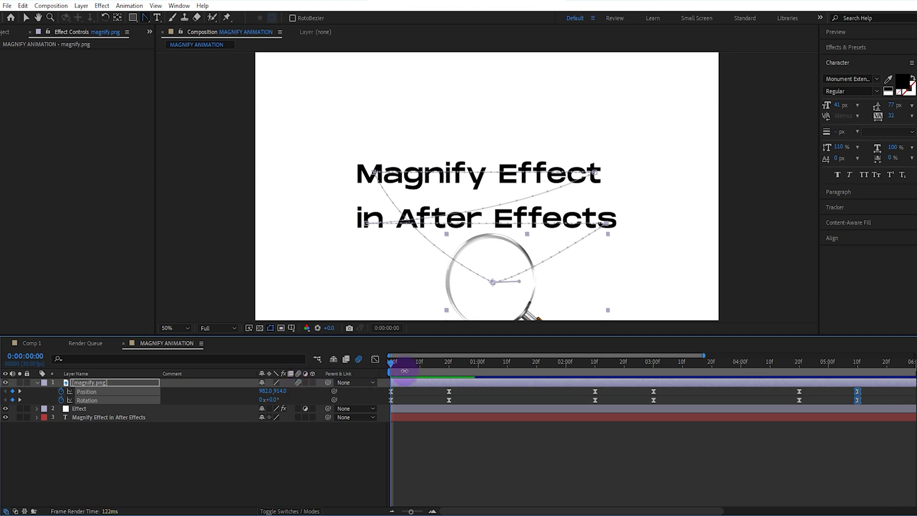
drag(405, 371, 432, 363)
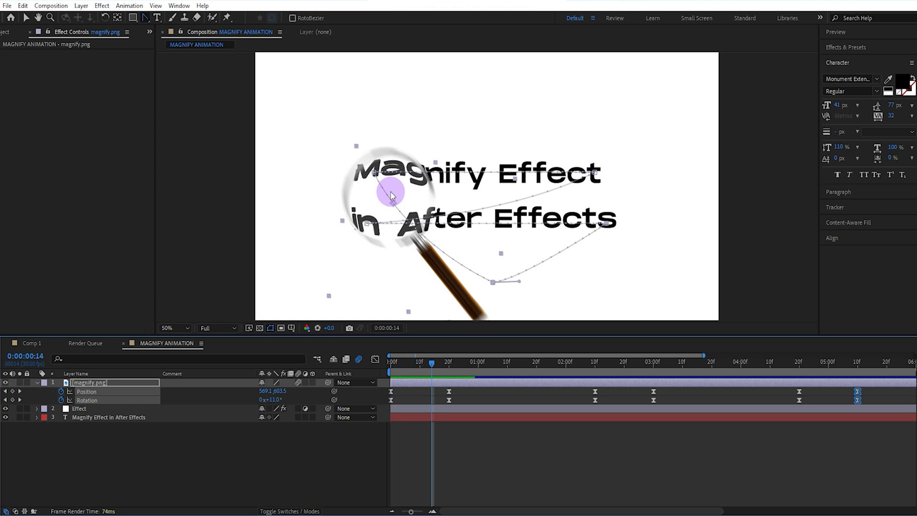
drag(436, 363, 399, 384)
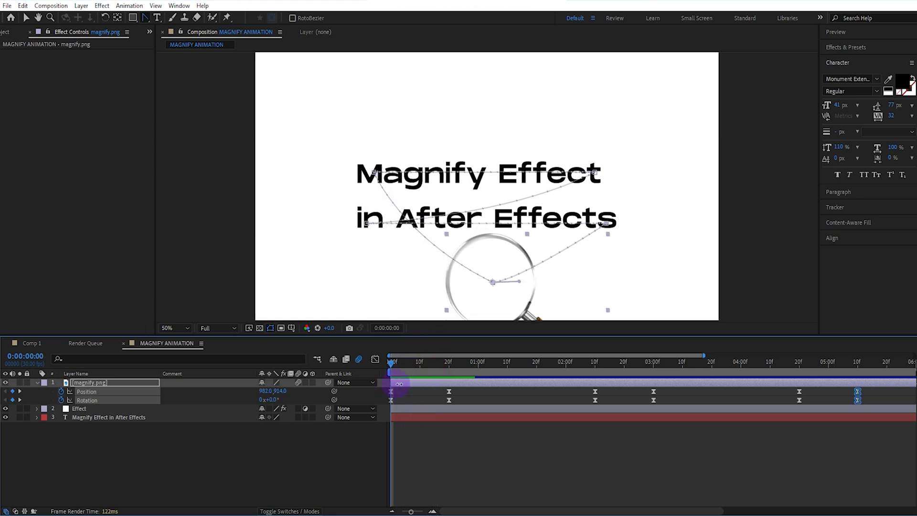
key(space)
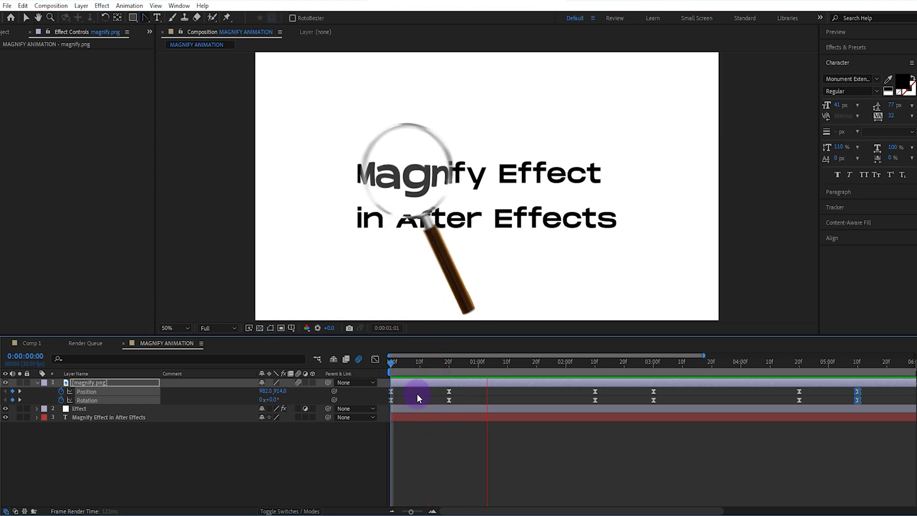